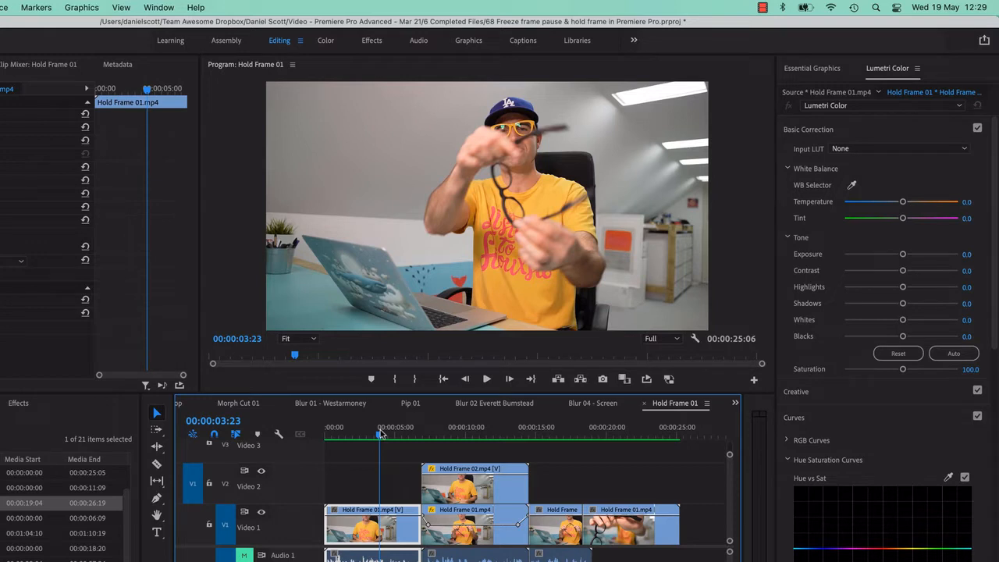
Play through the finished Hold Frame 01 sequence to examine how the freeze-frame effect works across its clips.
key("space")
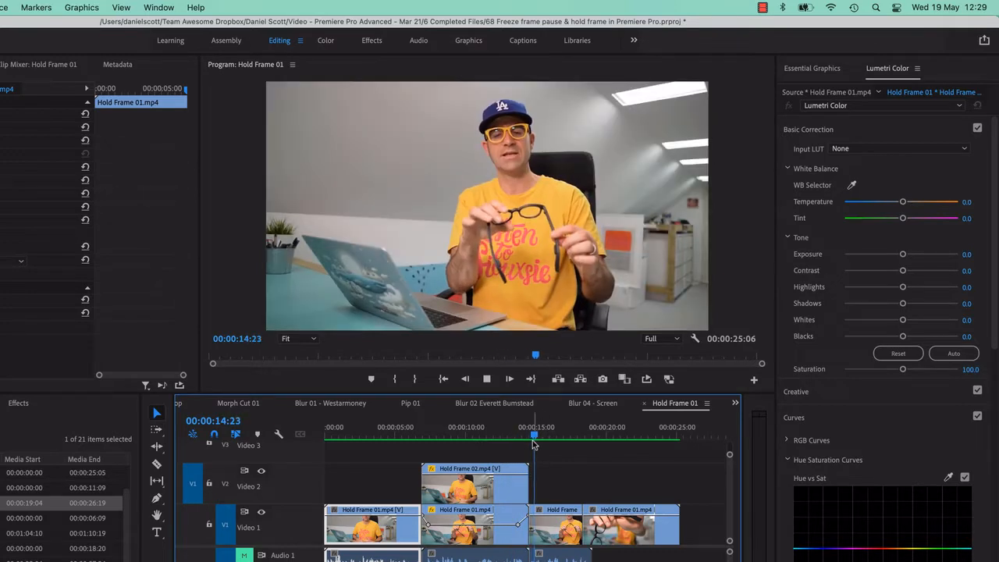
key("space")
left_click_drag(571, 435, 566, 436)
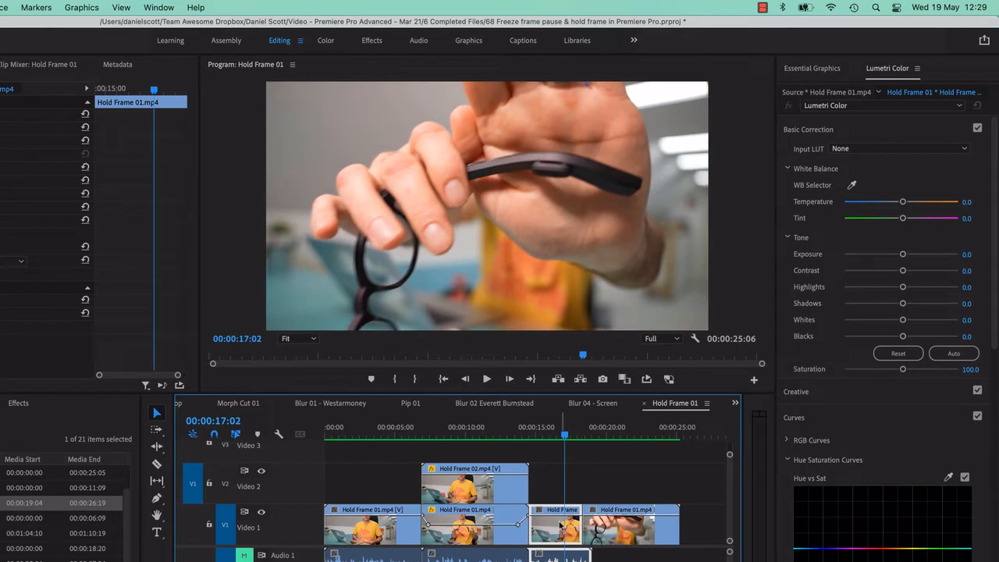
key("space")
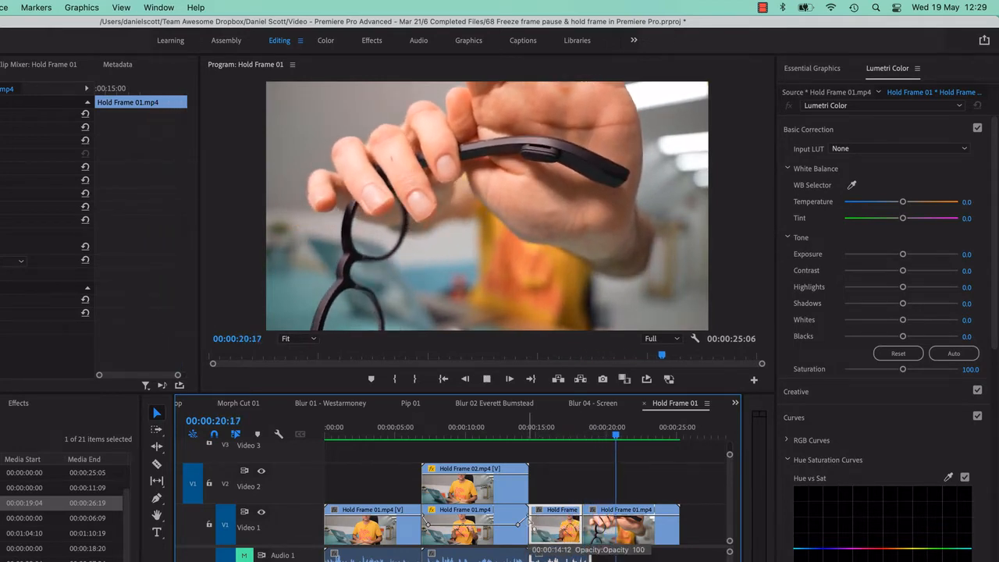
key("space")
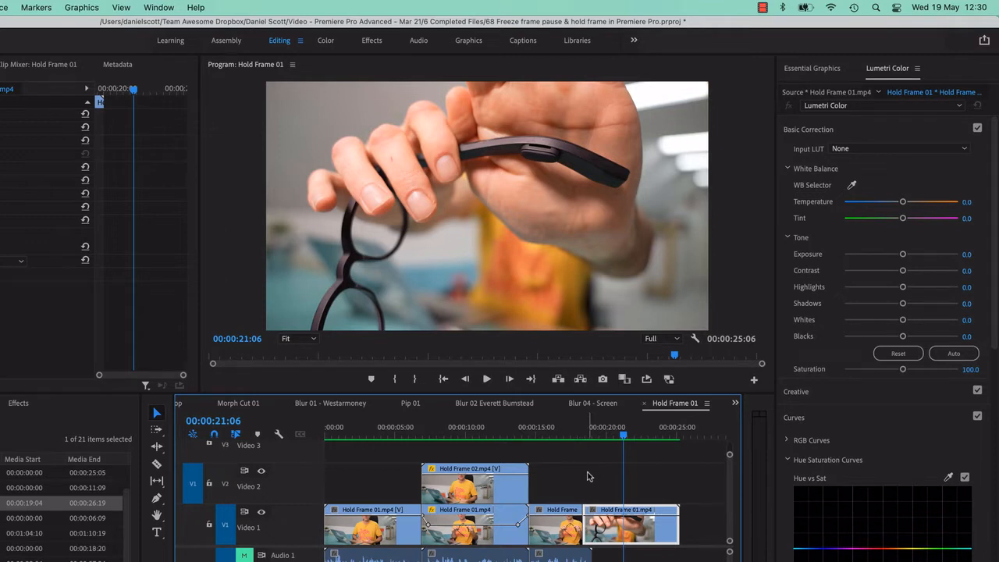
left_click(451, 431)
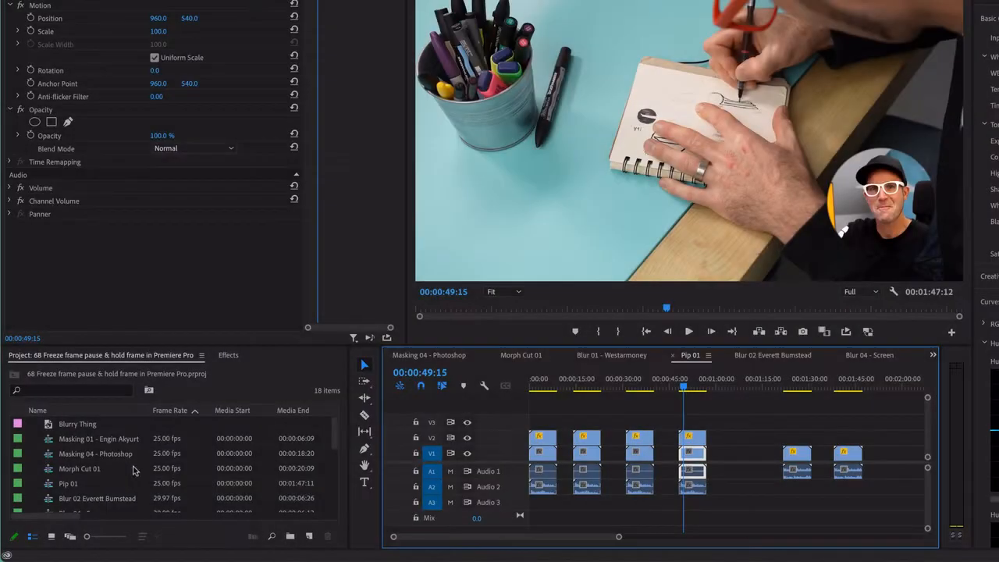
Import Hold Frame 01.mp4 and Hold Frame 02.mp4 from the Fixing folder of the Exercise Files.
left_click(187, 424)
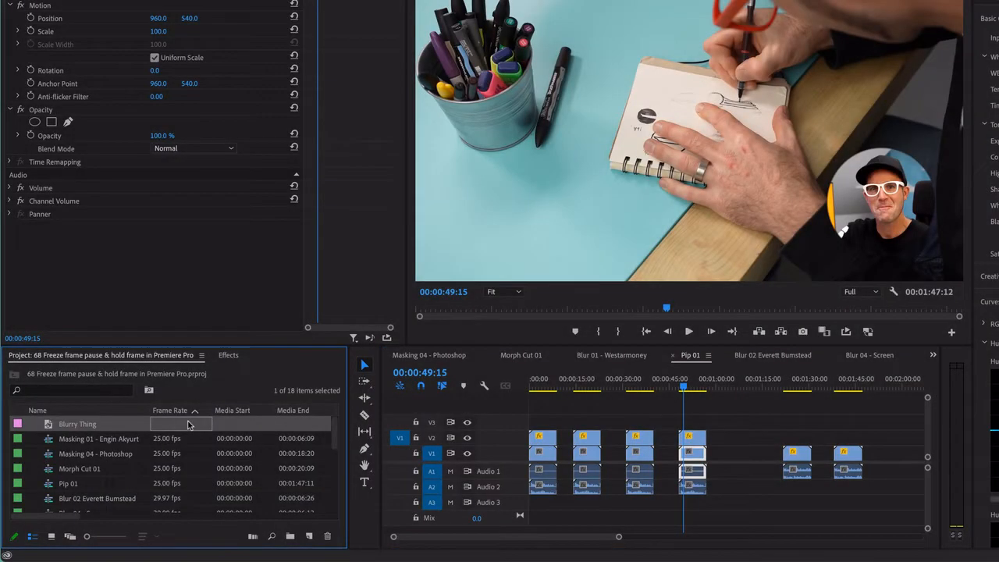
key("super+i")
left_click(601, 23)
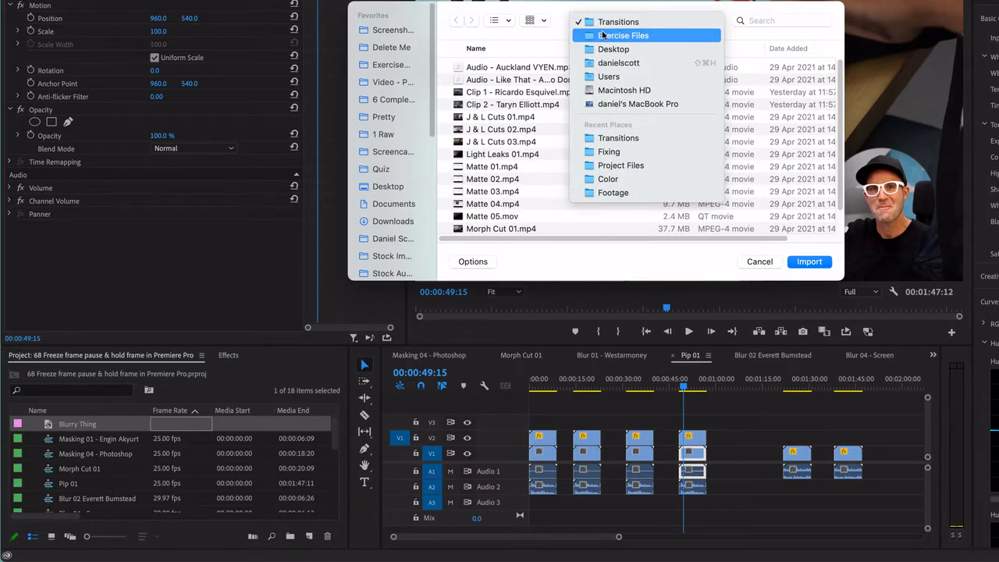
left_click(602, 35)
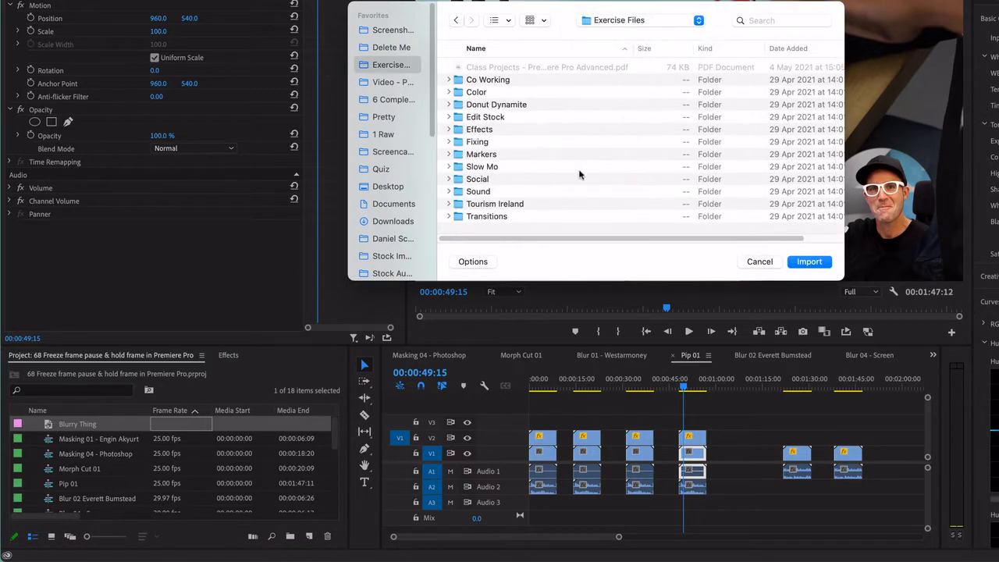
double_click(482, 142)
left_click(502, 118)
left_click(506, 132, "shift")
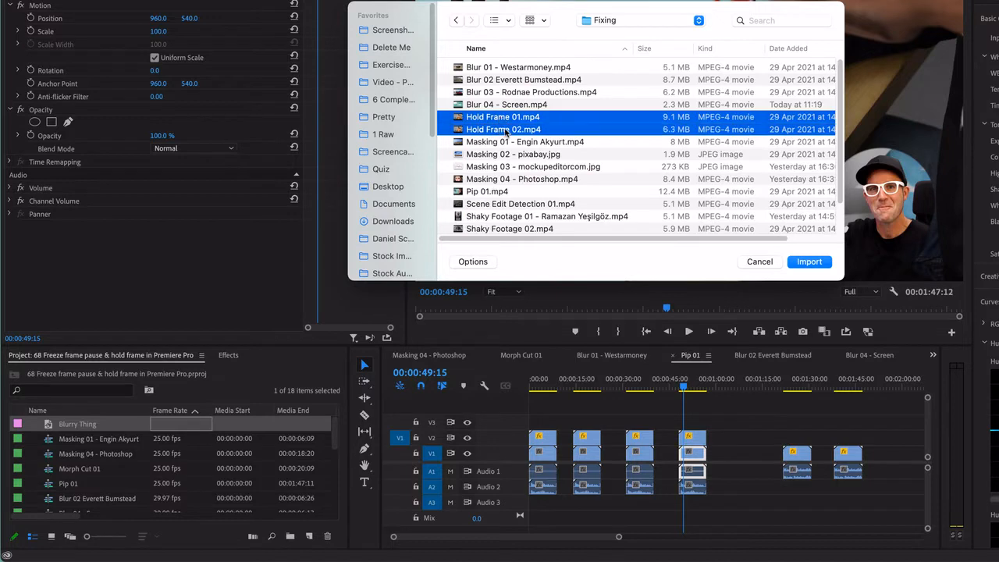
left_click(810, 262)
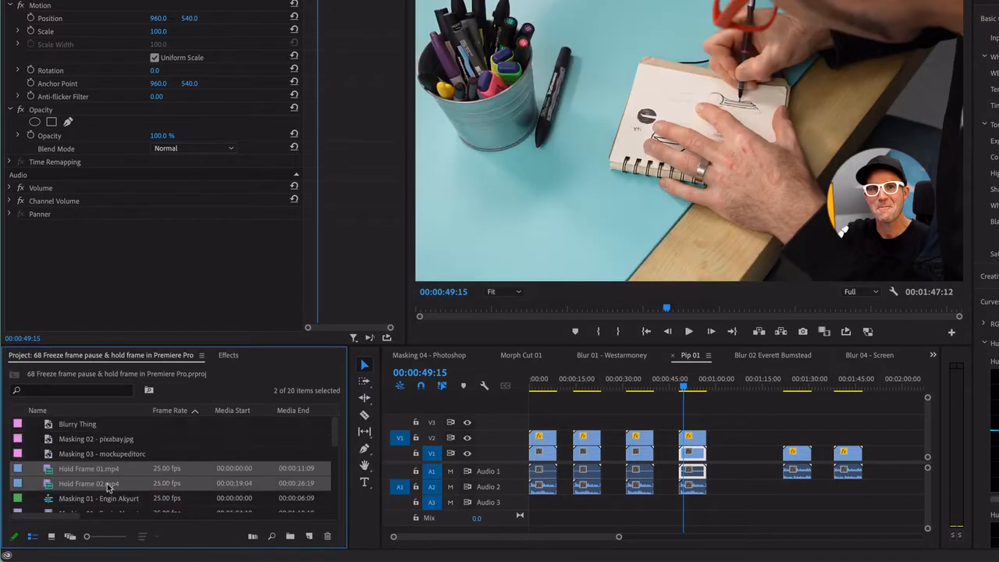
Create a new sequence from Hold Frame 01.mp4 and play it up to the moment to freeze.
left_click(85, 472)
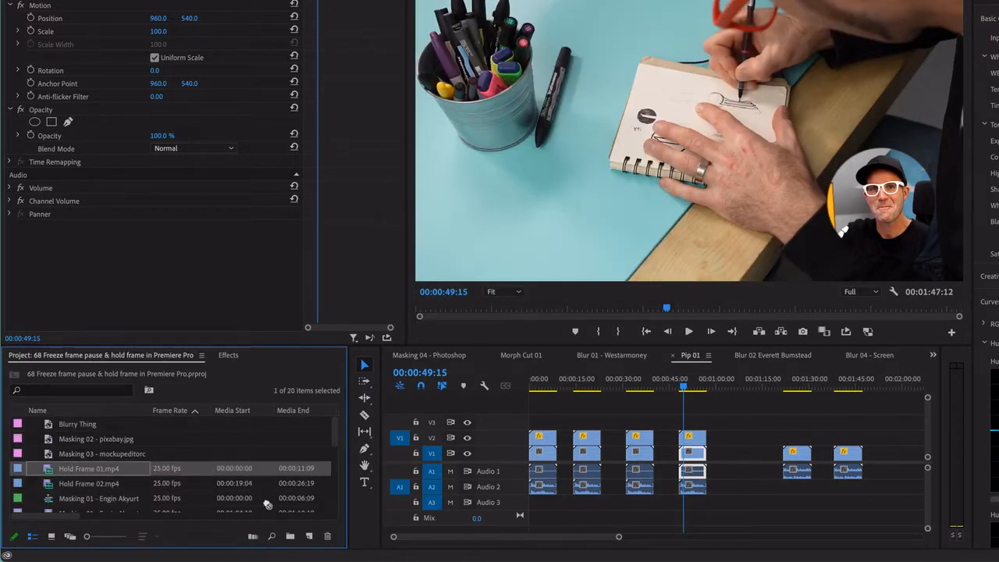
left_click_drag(267, 504, 309, 536)
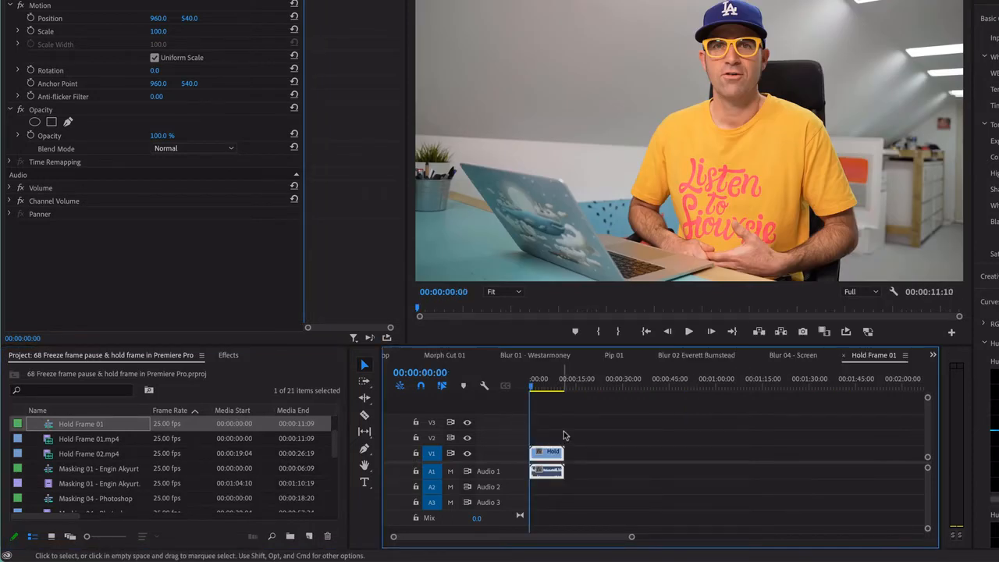
key("space")
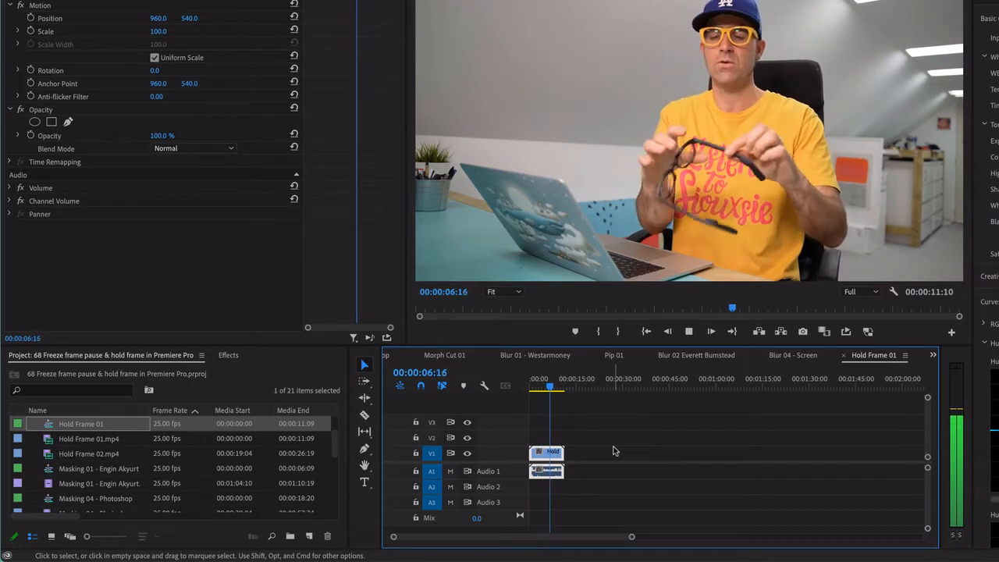
key("space")
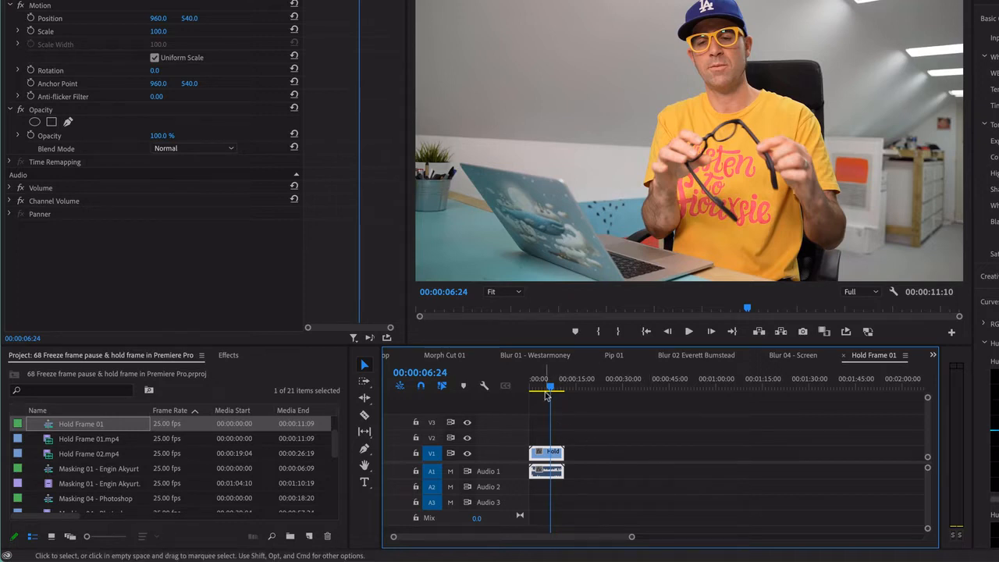
Insert a frame hold segment into the Hold Frame 01.mp4 clip at 00:00:06:23.
key("backslash")
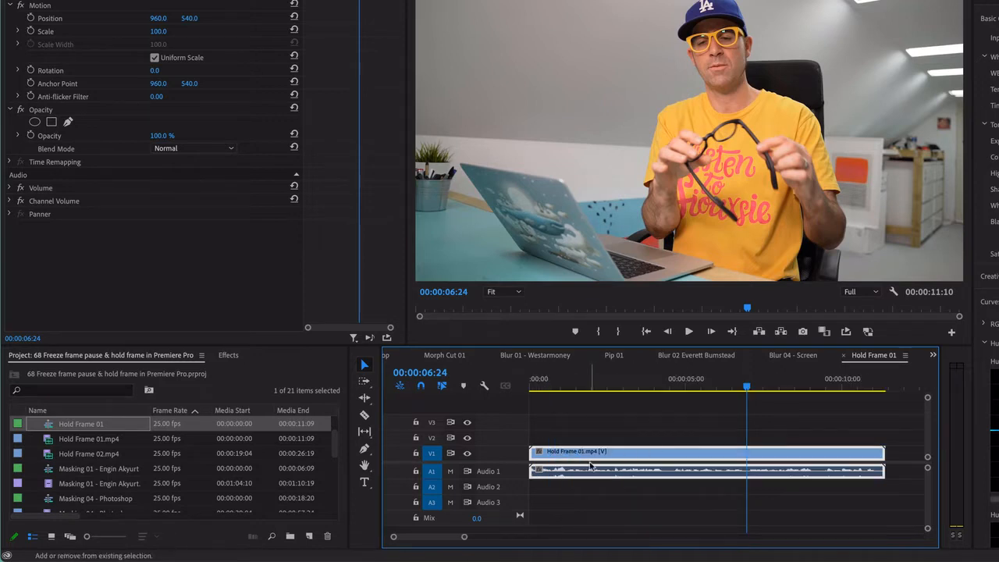
key("shift+equal")
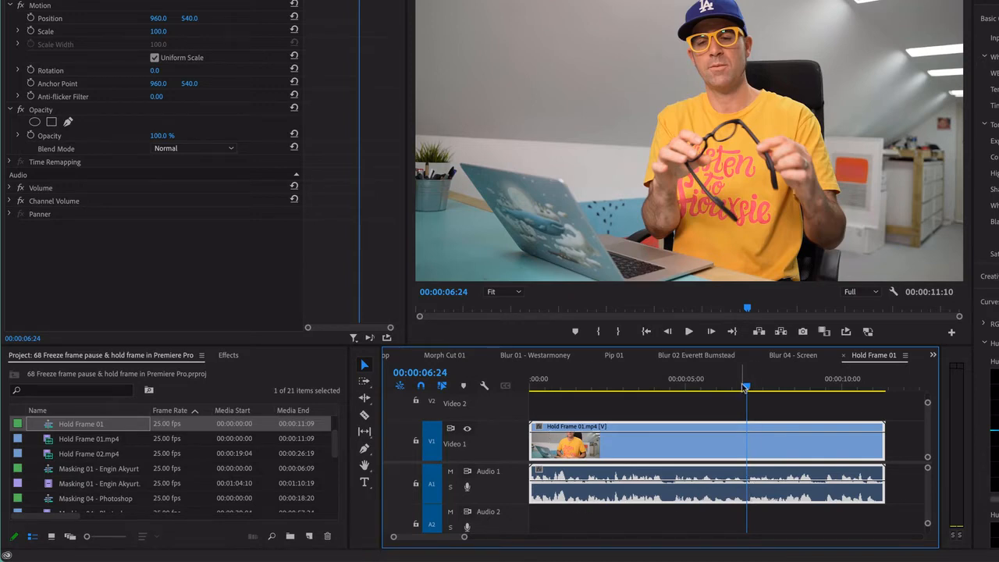
left_click_drag(746, 388, 658, 388)
key("space")
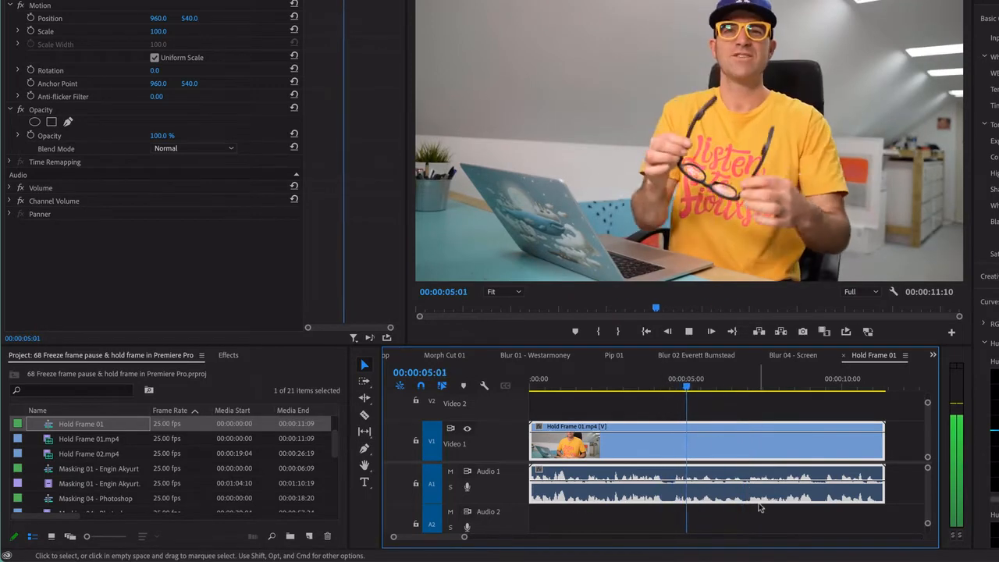
key("space")
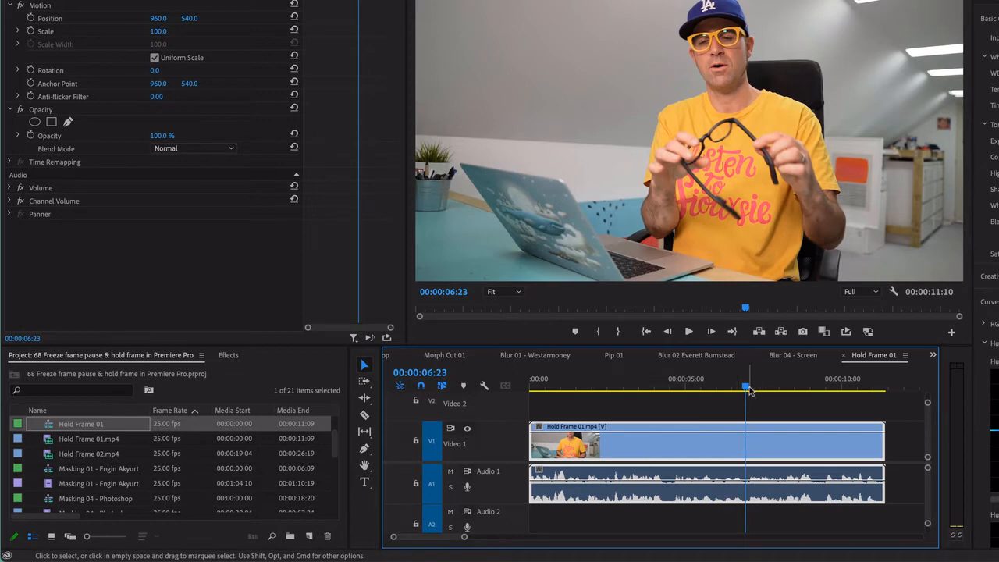
right_click(765, 458)
scroll(824, 399, "down", 10)
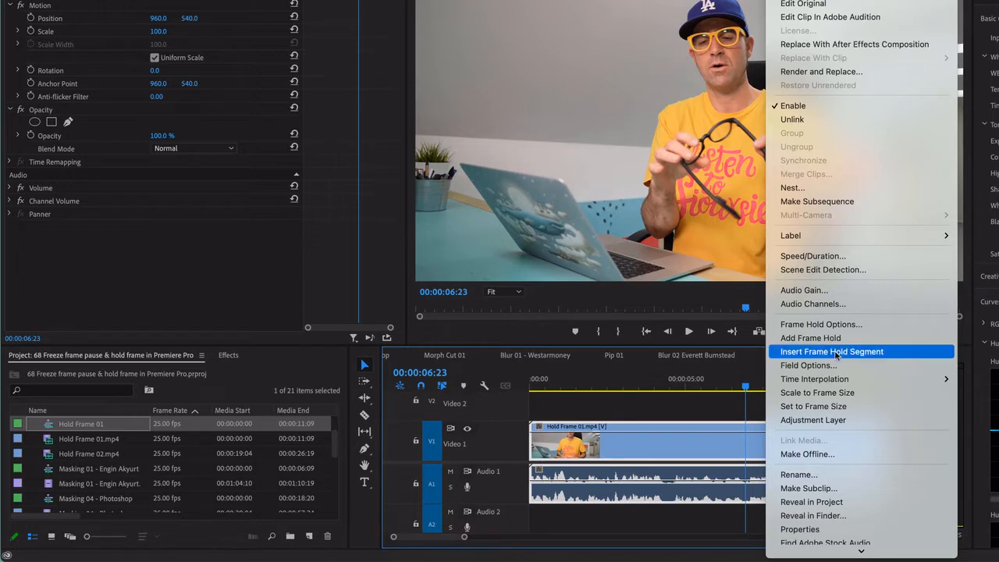
left_click(836, 353)
Play the sequence across the inserted frame hold segment to check the pause.
left_click(759, 451)
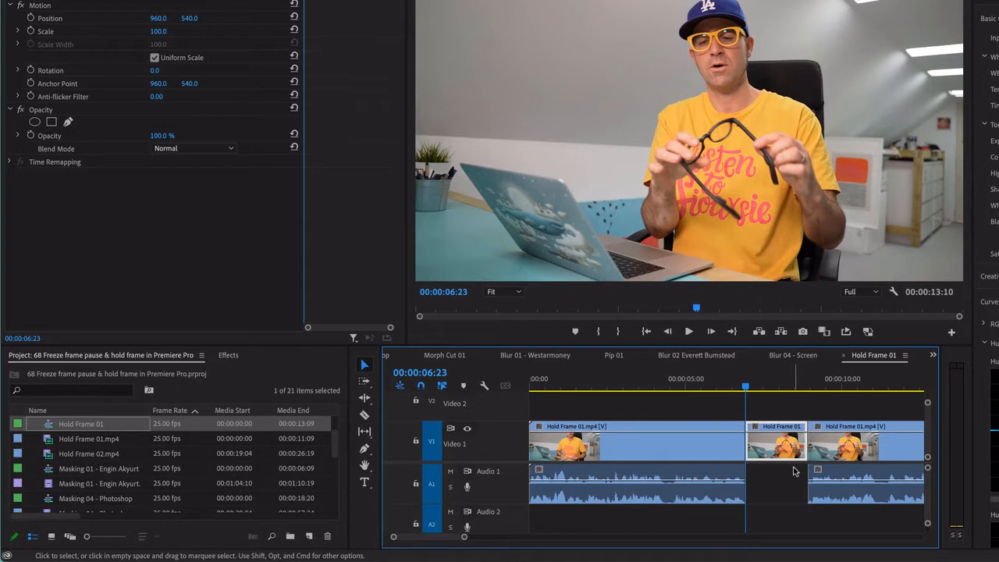
scroll(794, 471, "right", 3)
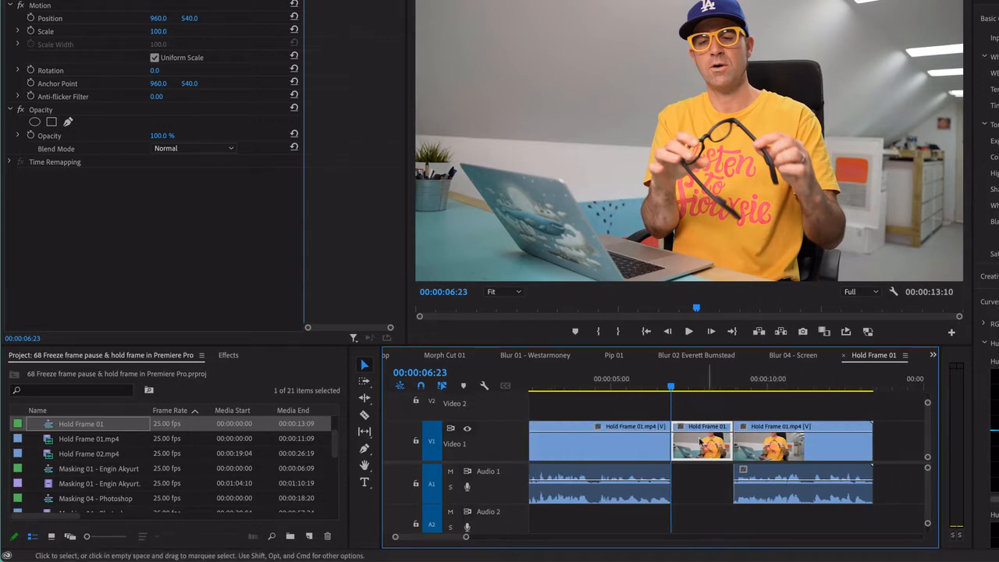
left_click(623, 386)
key("space")
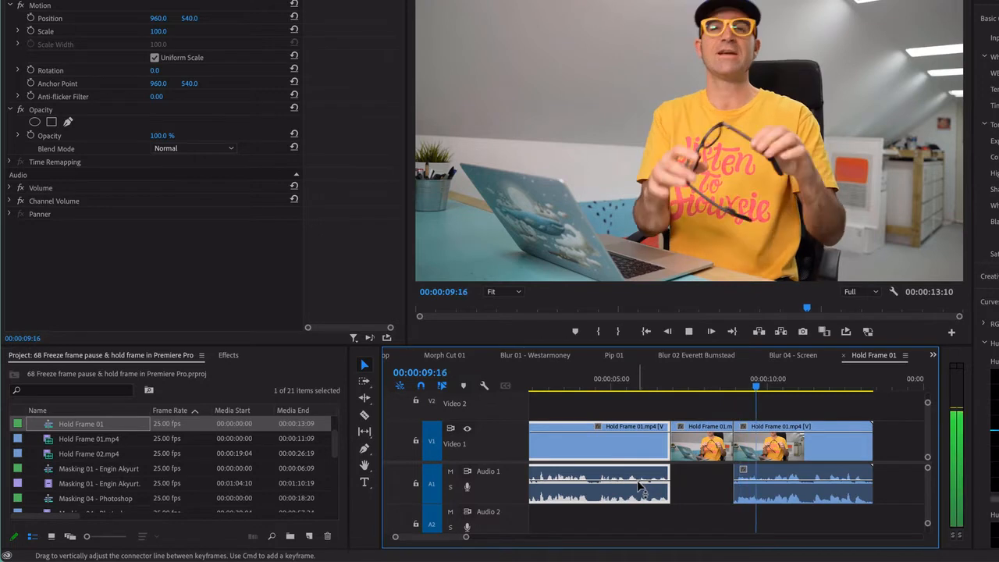
key("space")
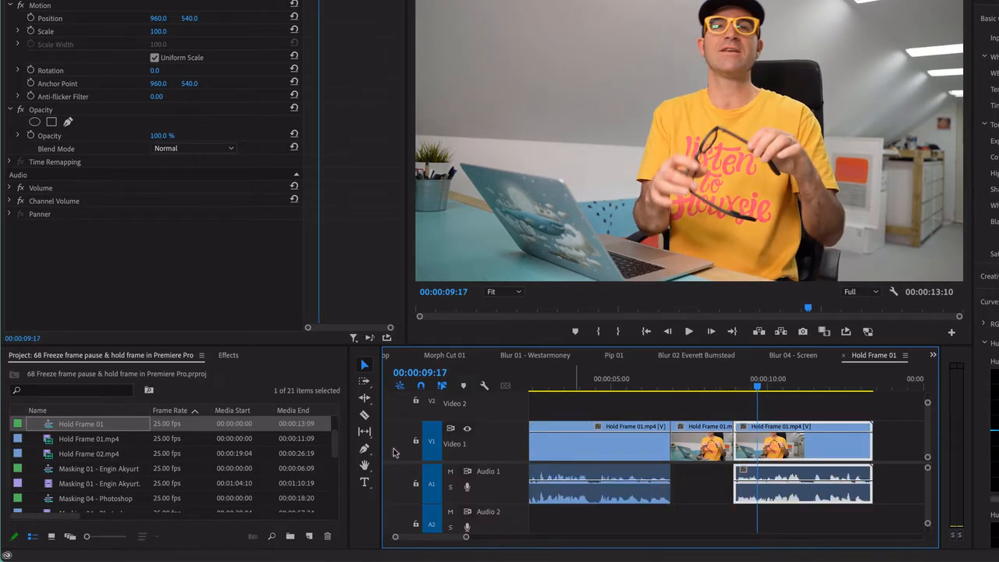
Preview Hold Frame 02.mp4 and place it on Video 2, starting where the frame hold segment begins.
double_click(53, 457)
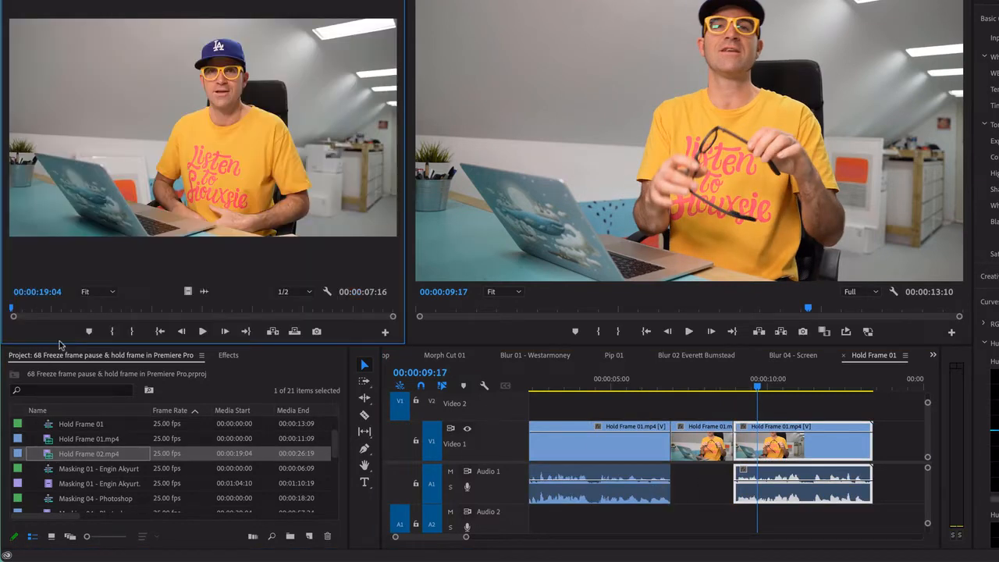
left_click_drag(75, 309, 14, 308)
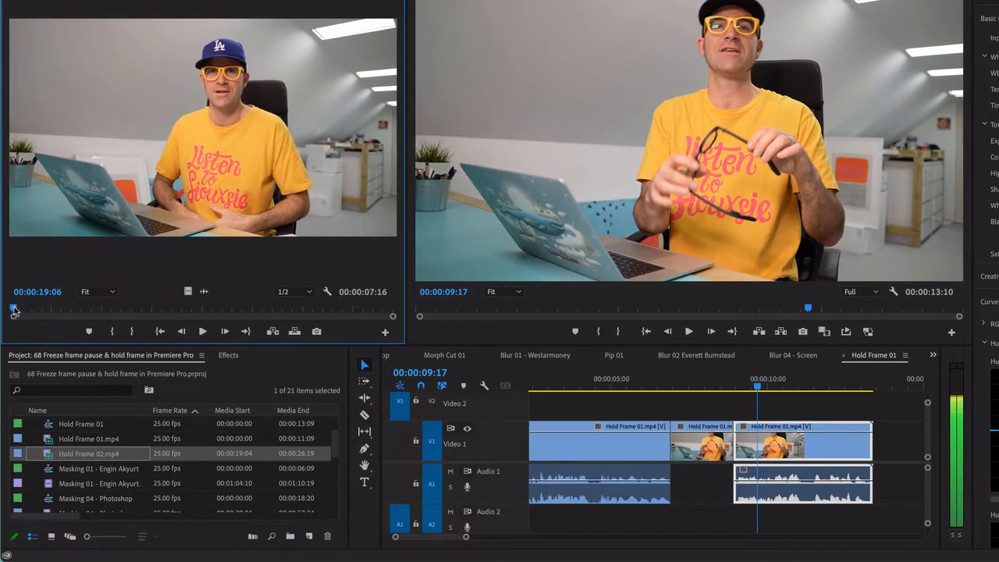
key("space")
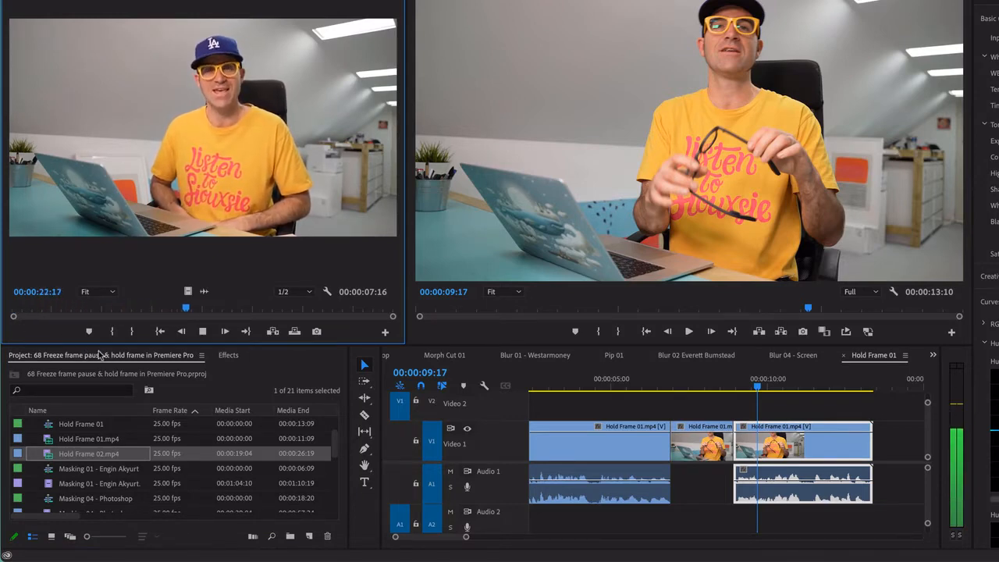
key("space")
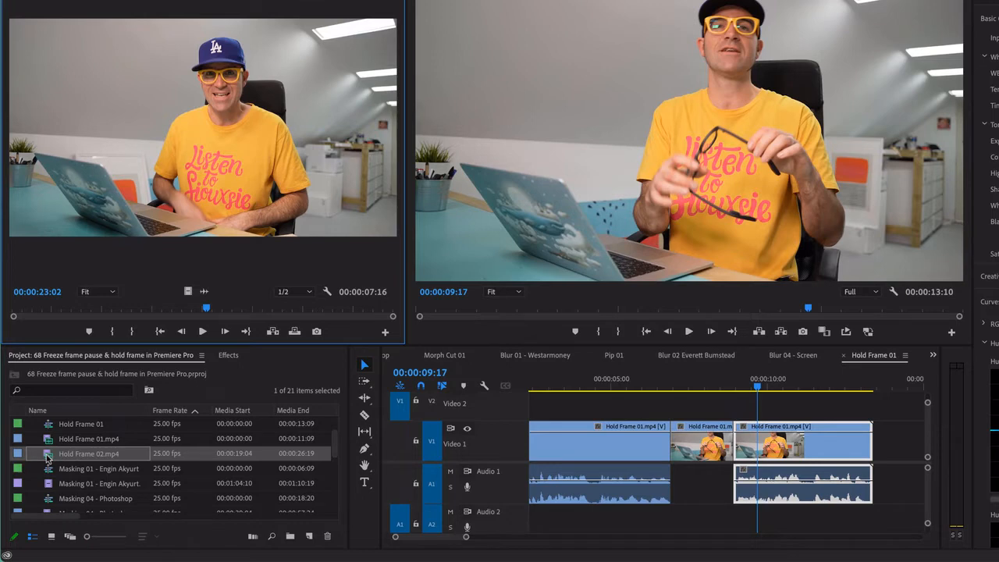
left_click_drag(47, 458, 678, 415)
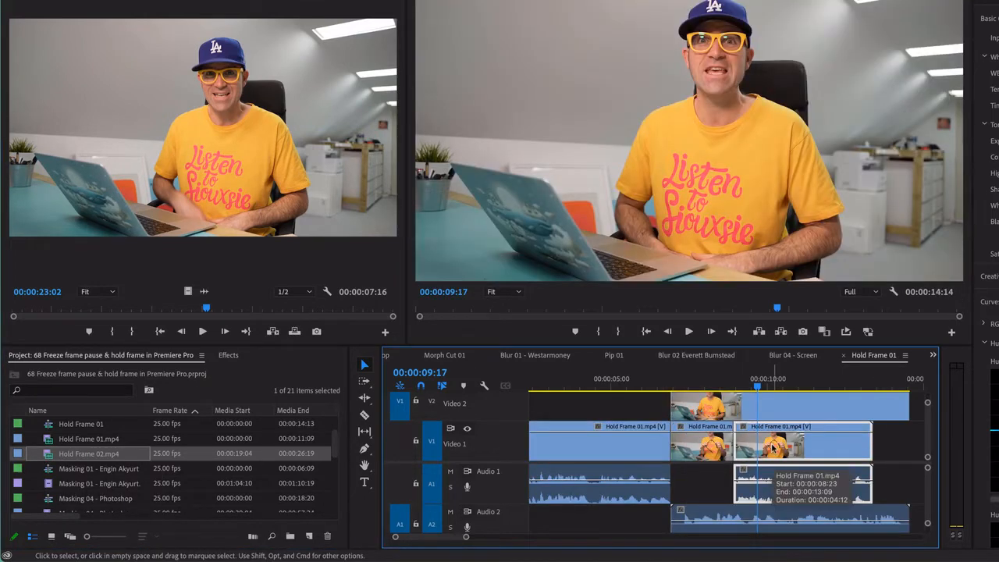
Move the last Hold Frame 01.mp4 clip to the end of Hold Frame 02.mp4 and extend the frame hold to meet it.
key("minus")
left_click_drag(781, 345, 776, 280)
left_click_drag(711, 416, 796, 415)
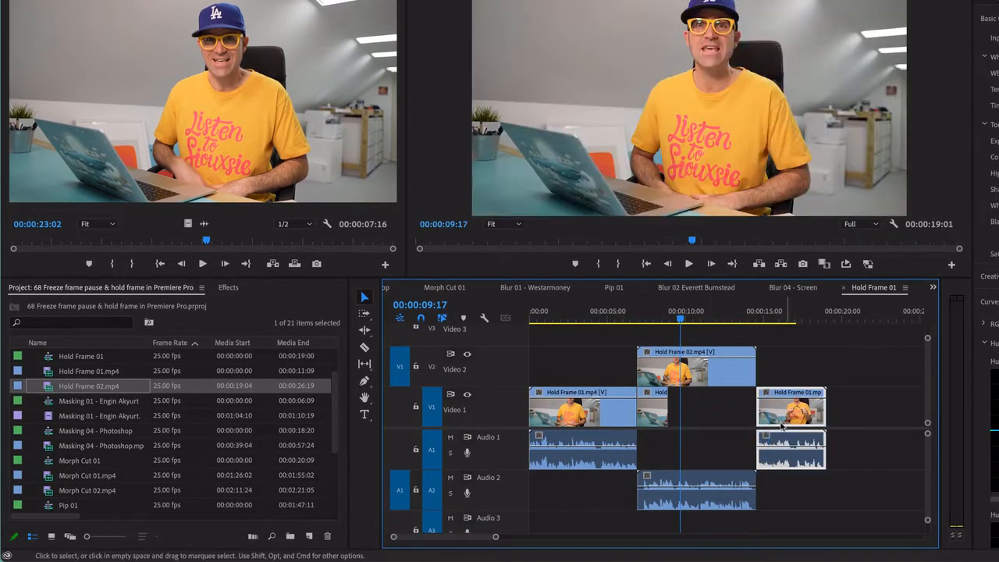
key("space")
left_click(706, 383)
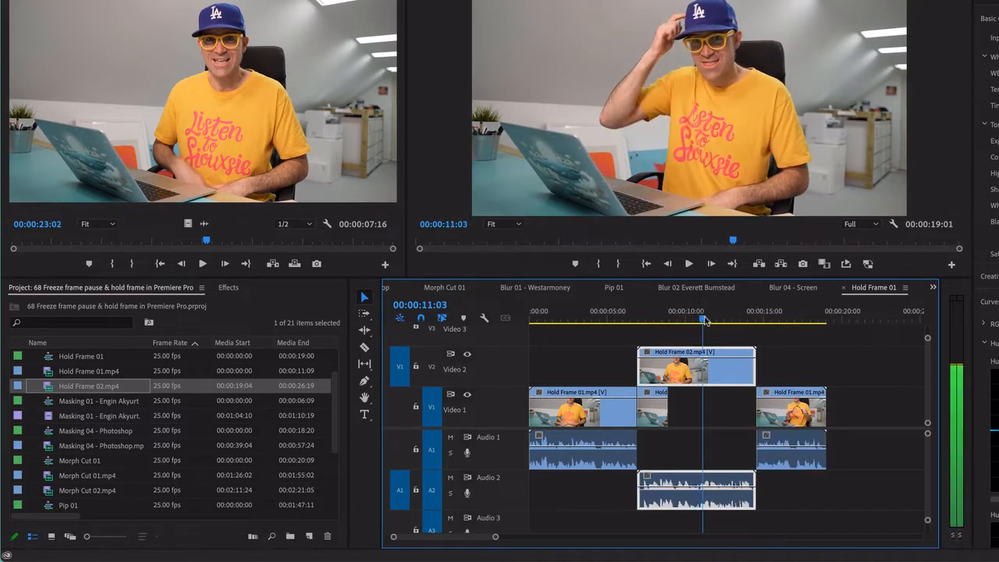
left_click_drag(666, 410, 756, 409)
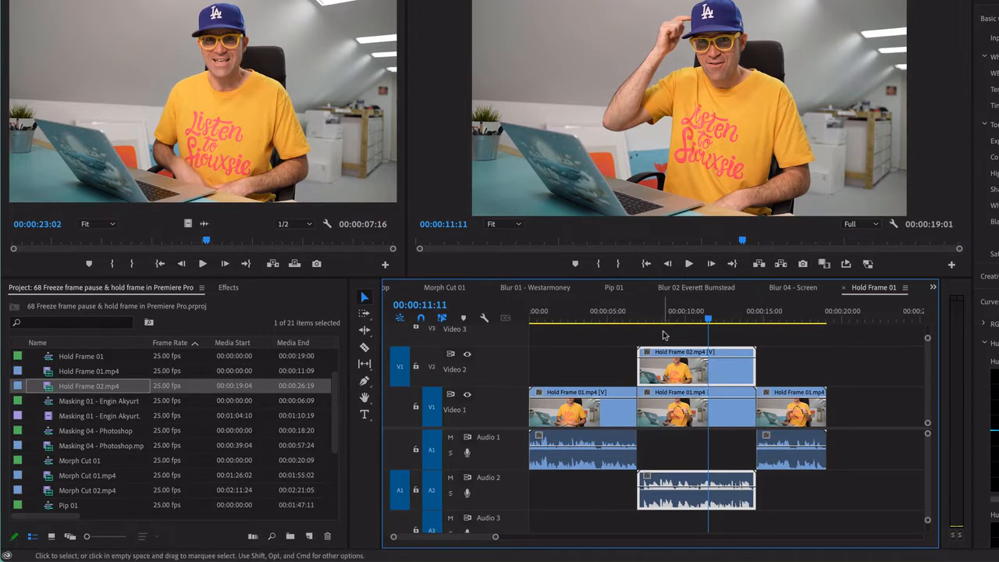
Play the sequence from just before the frame hold through the overlaid Hold Frame 02.mp4 clip.
left_click(612, 319)
key("space")
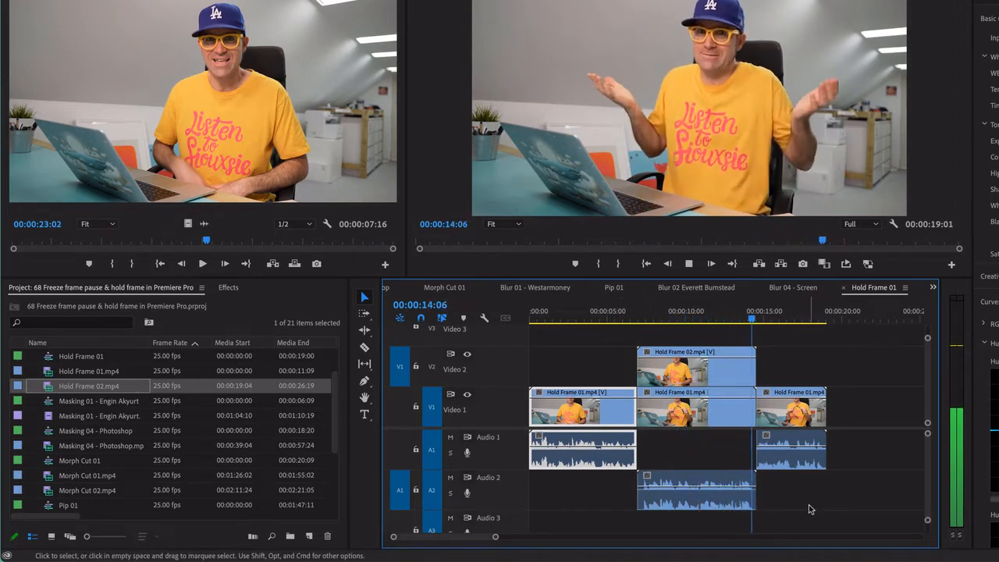
key("space")
Add an elliptical opacity mask to the Hold Frame 02.mp4 clip on Video 2.
left_click(713, 381)
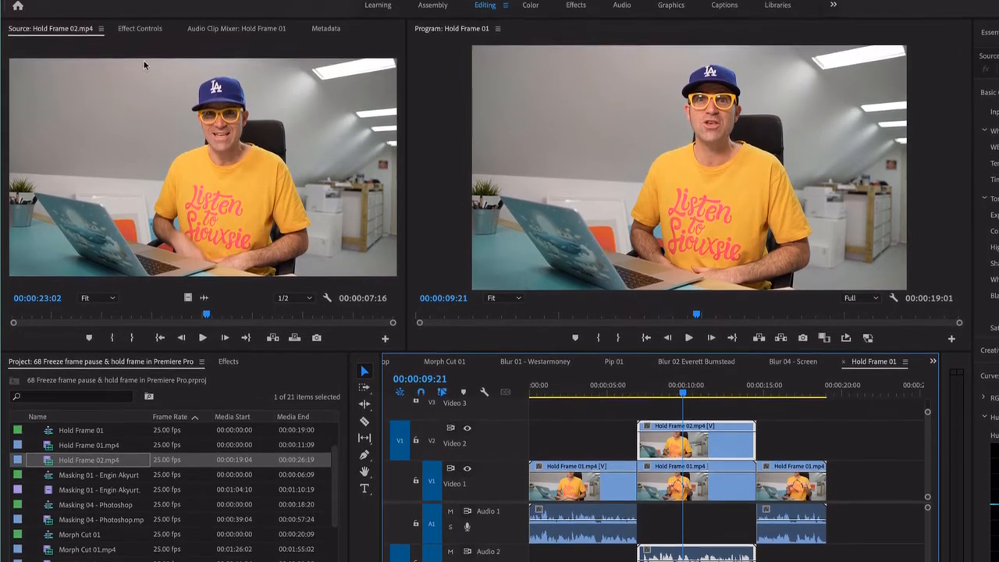
left_click(138, 68)
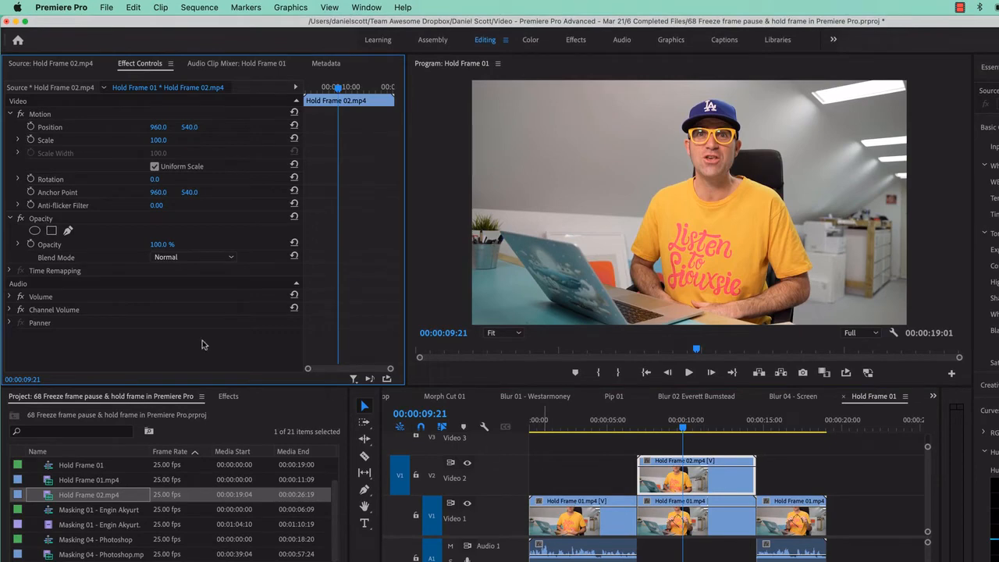
left_click(34, 230)
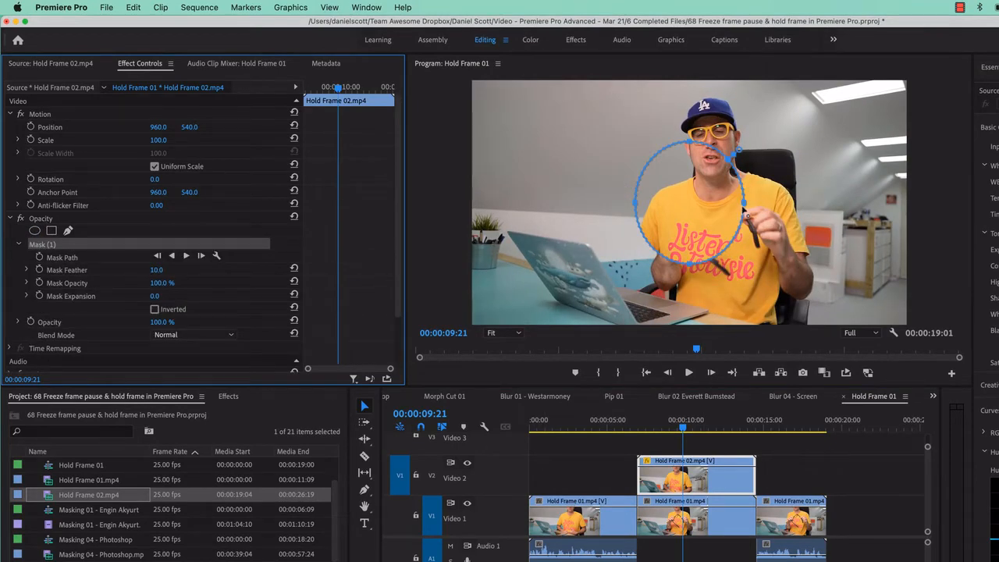
Widen the elliptical mask, fit it around the presenter's head, and set Hold Frame 02.mp4's position to 876, 741.
left_click_drag(743, 208, 762, 211)
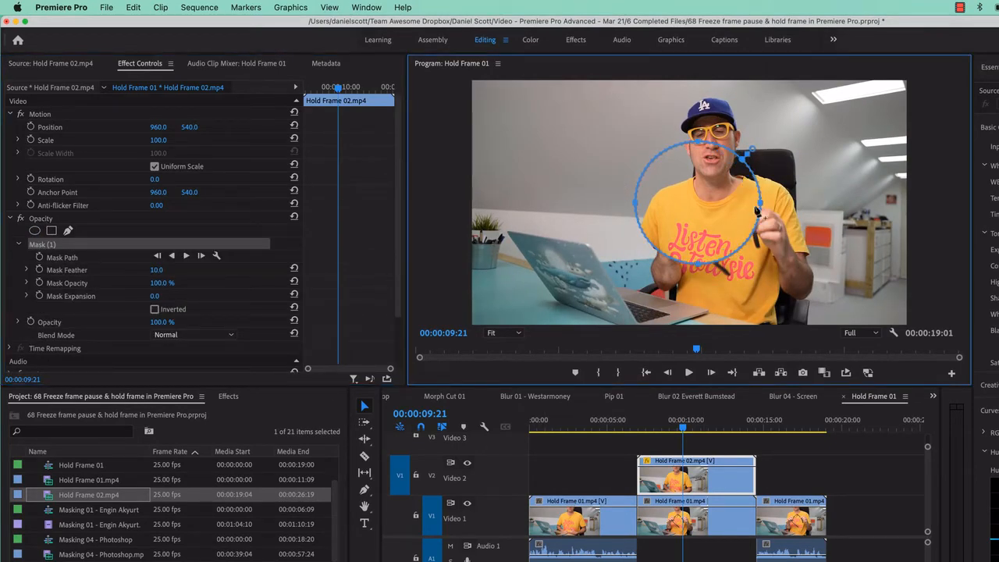
left_click_drag(711, 229, 723, 182)
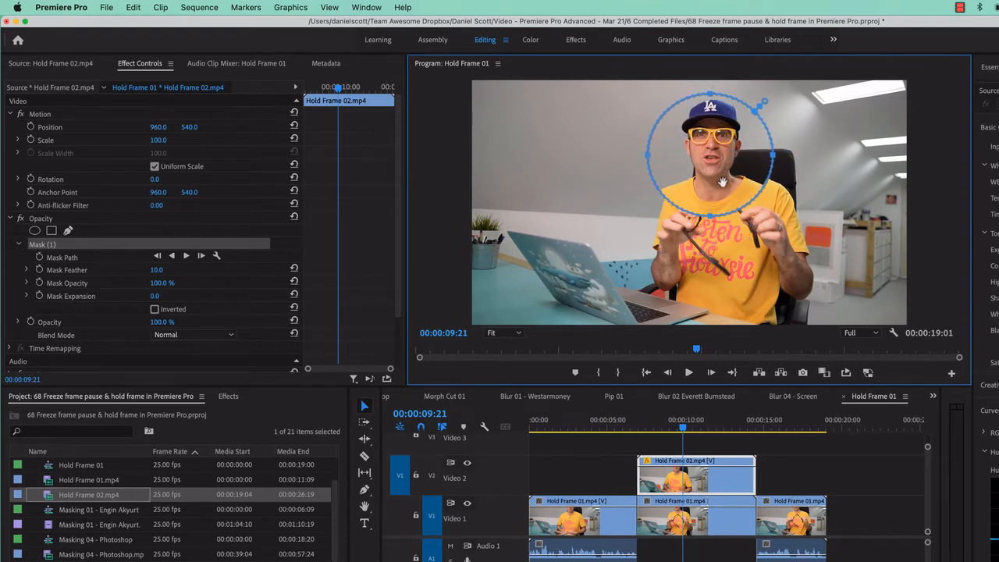
left_click_drag(189, 129, 345, 129)
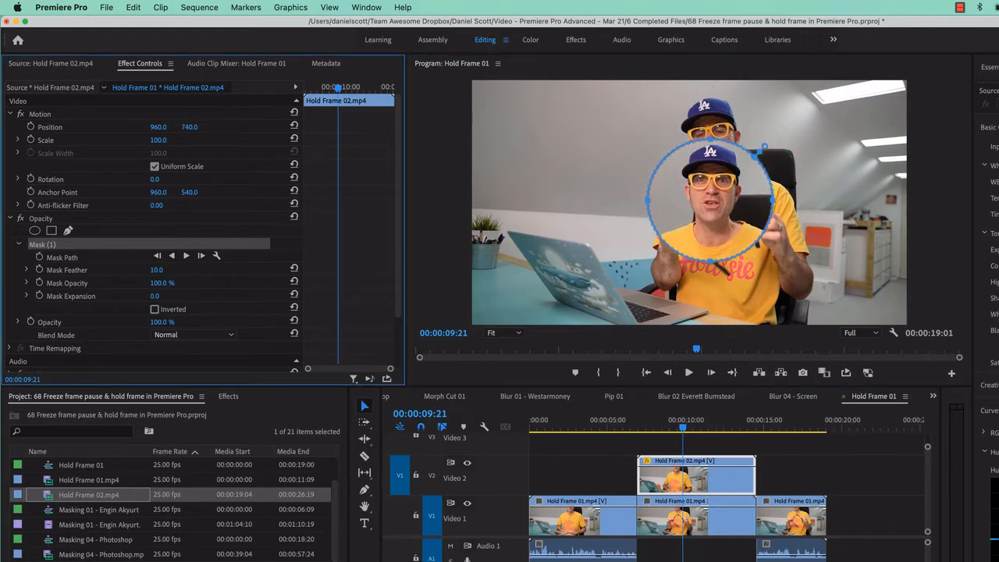
left_click_drag(151, 129, 85, 128)
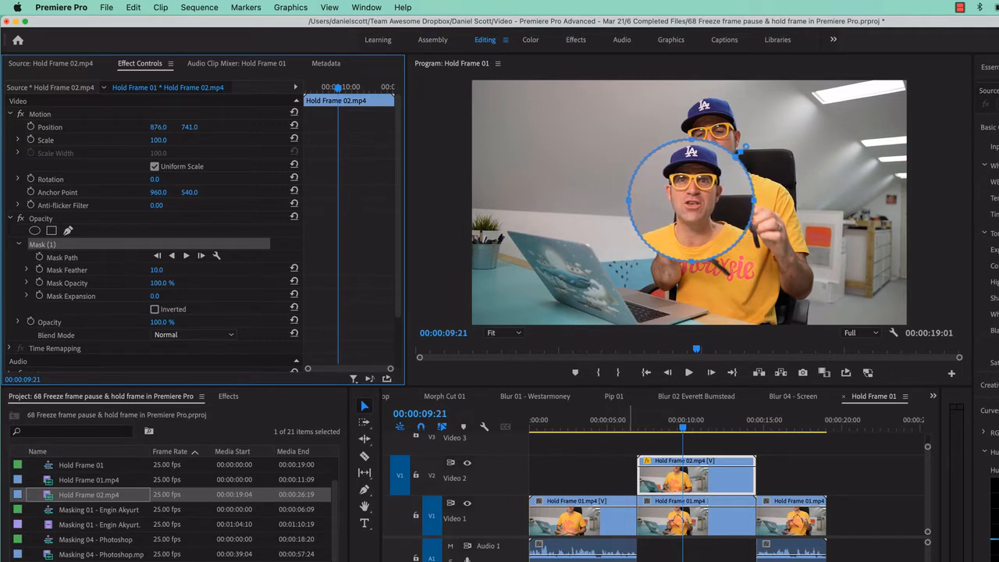
Keyframe the frame hold clip's opacity from 100% at its start to 62% at 00:00:07:16.
left_click(699, 528)
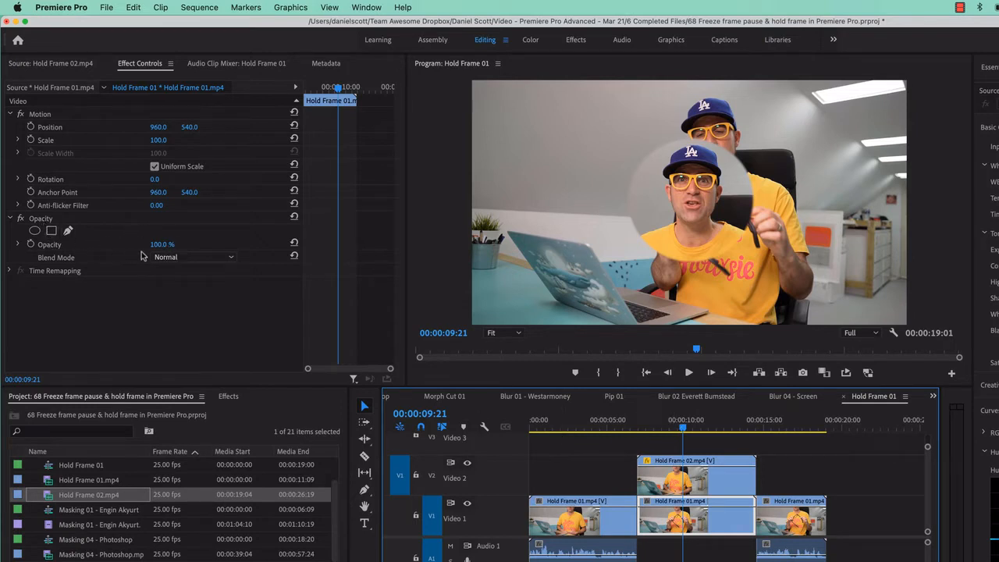
left_click_drag(682, 428, 637, 428)
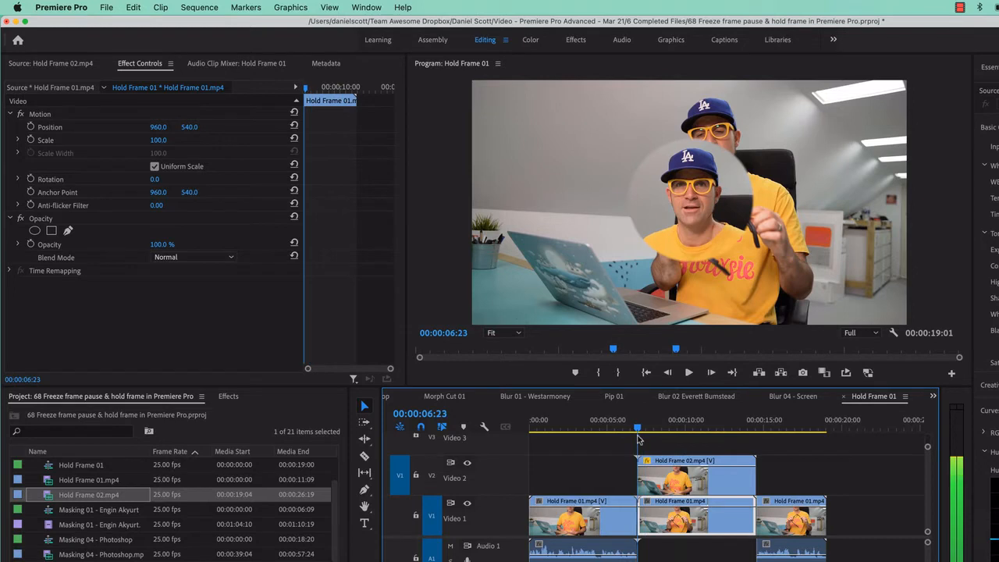
left_click(30, 244)
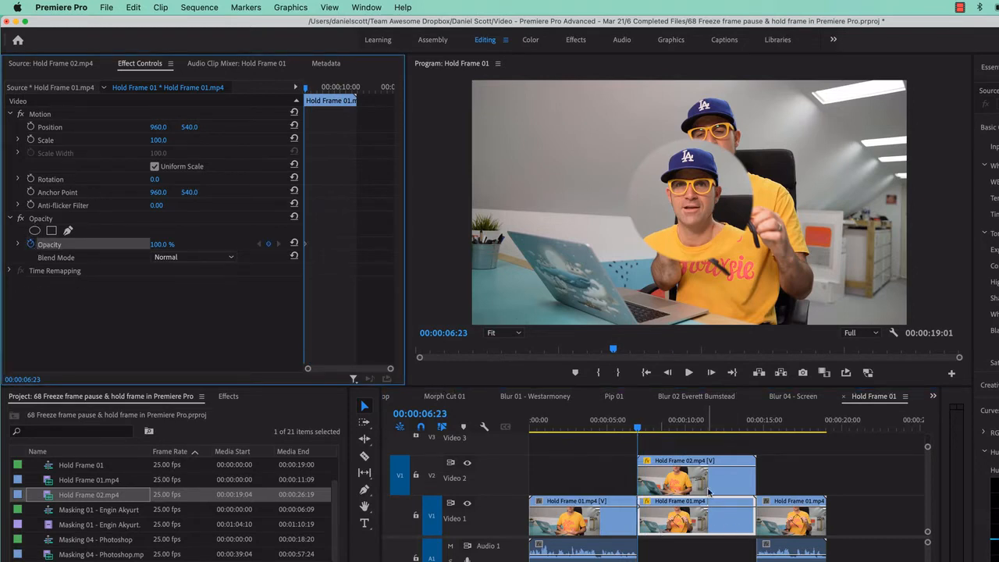
left_click_drag(640, 428, 650, 430)
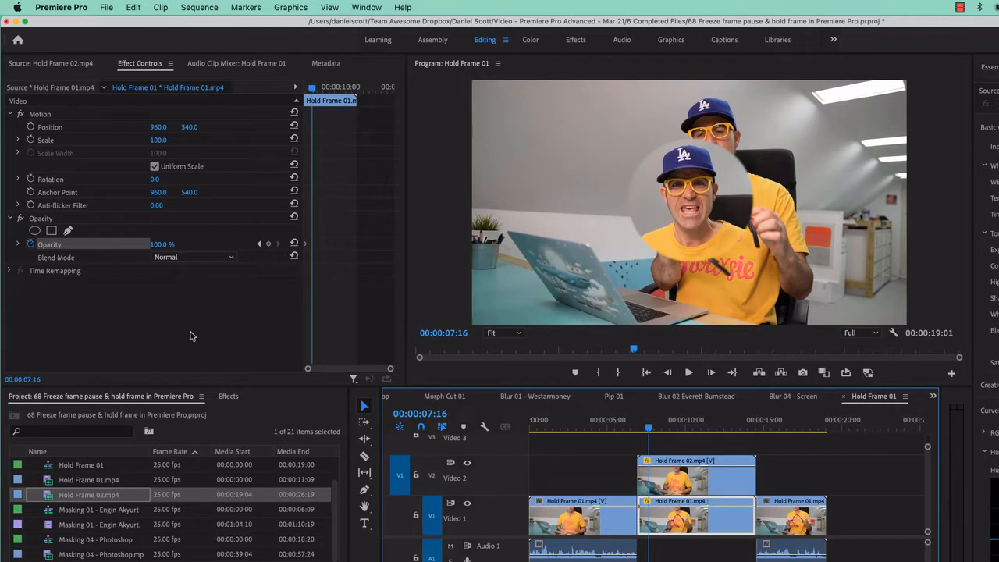
left_click(269, 244)
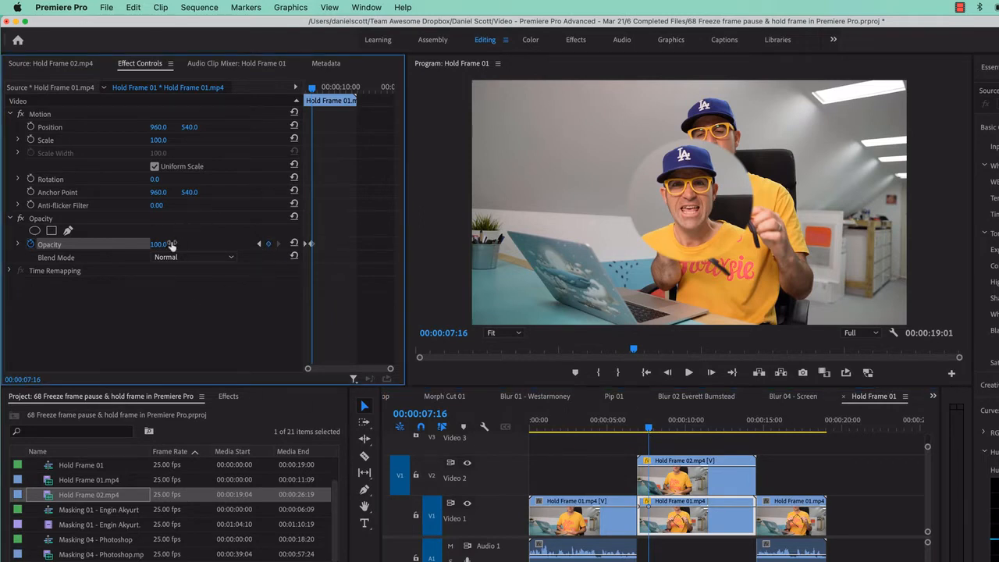
left_click_drag(165, 245, 135, 245)
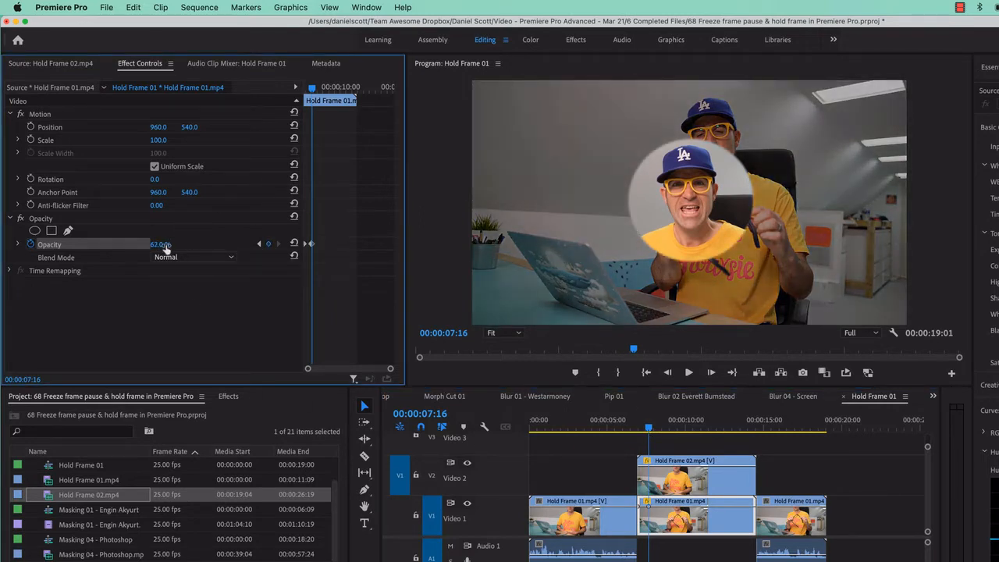
Play the sequence from just before the frame hold to review the darkening background.
left_click_drag(644, 428, 614, 429)
key("space")
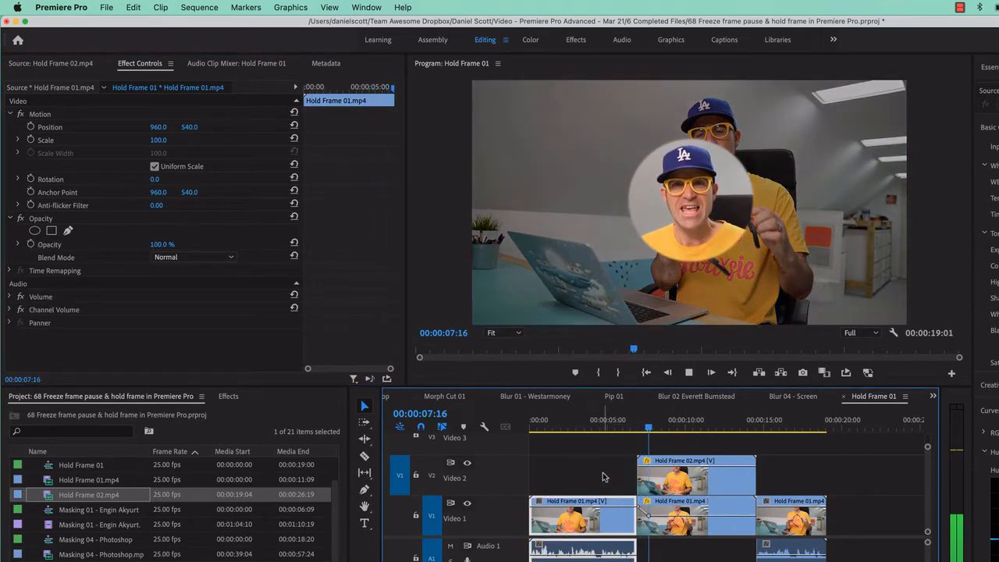
key("space")
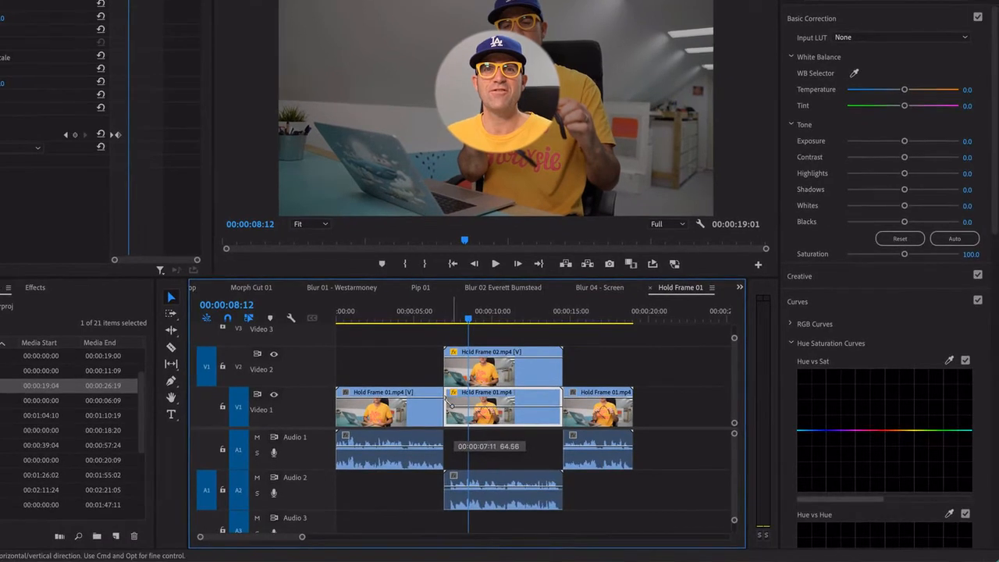
Move the frame hold clip's 62% opacity keyframe slightly earlier and show the clip's Opacity keyframes in the timeline.
left_click_drag(452, 406, 451, 407)
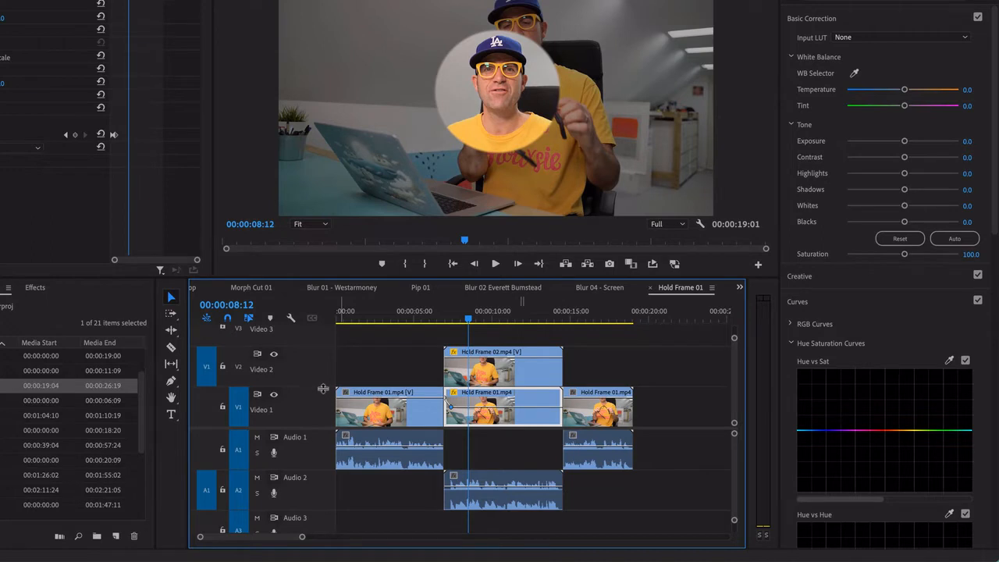
mouse_move(323, 388)
left_mouse_down()
mouse_move(318, 366)
mouse_move(319, 388)
left_mouse_up()
right_click(516, 398)
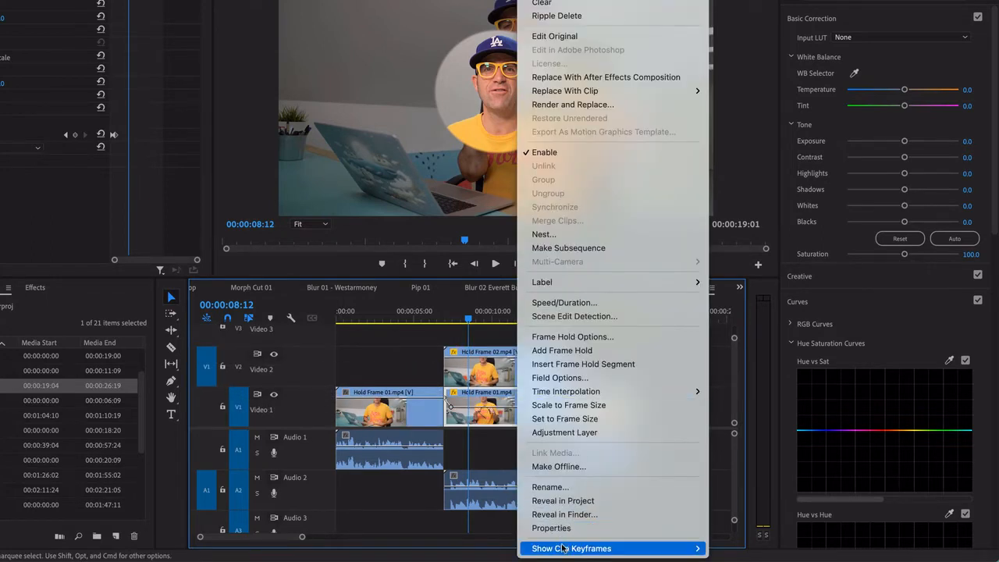
mouse_move(593, 548)
mouse_move(753, 551)
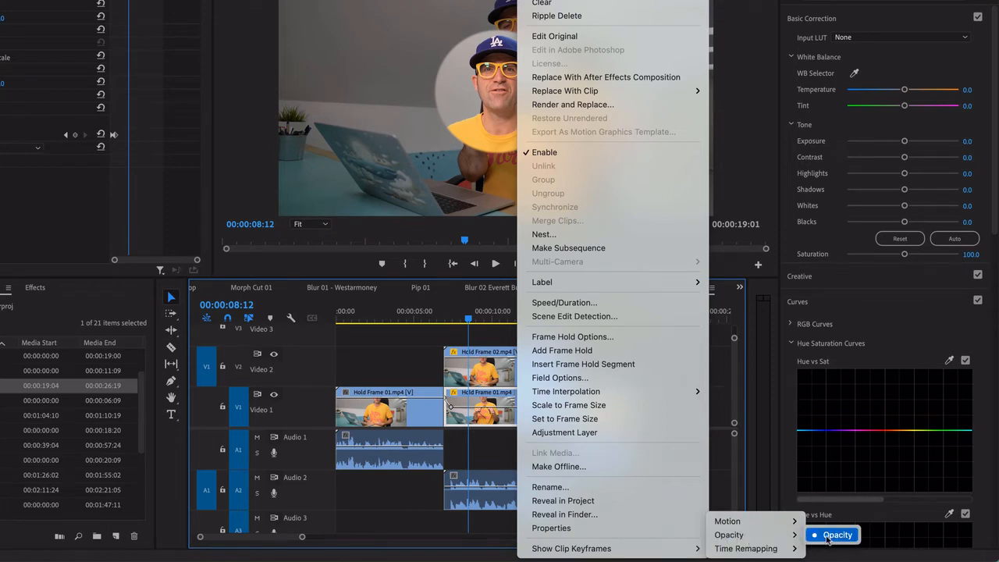
left_click(829, 536)
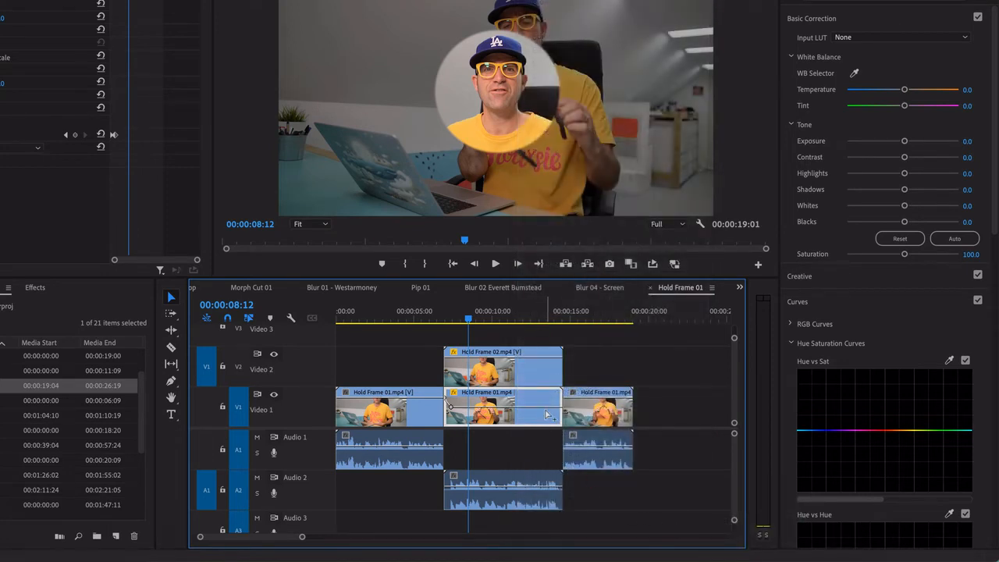
Add two opacity keyframes near the end of the frame hold clip and raise the last one to 100%.
left_click(551, 408, "ctrl")
left_click_drag(561, 409, 560, 379)
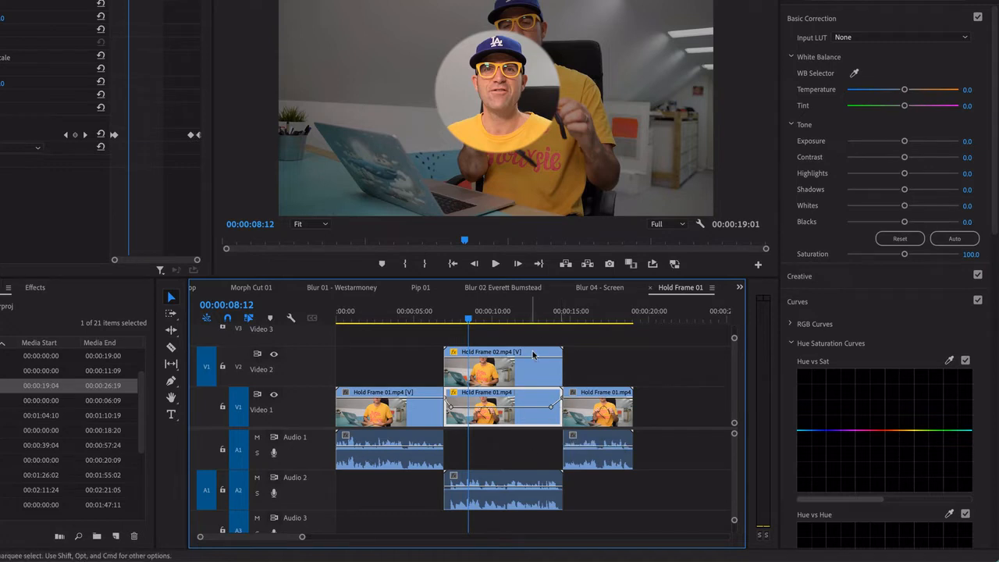
Play the sequence from the start of the frame hold past its end, and return to the clip's last frame.
left_click_drag(469, 318, 444, 321)
key("space")
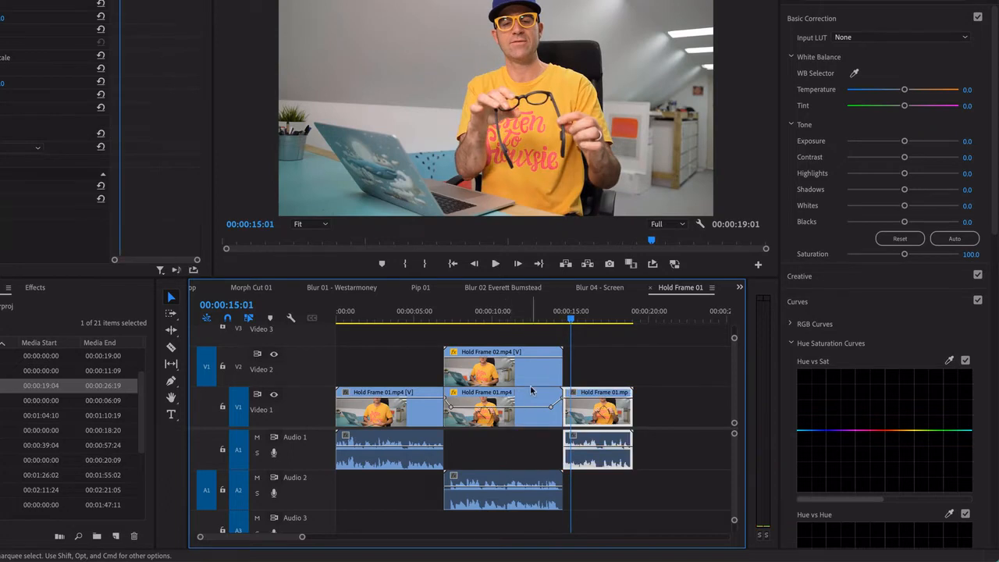
left_click(562, 319)
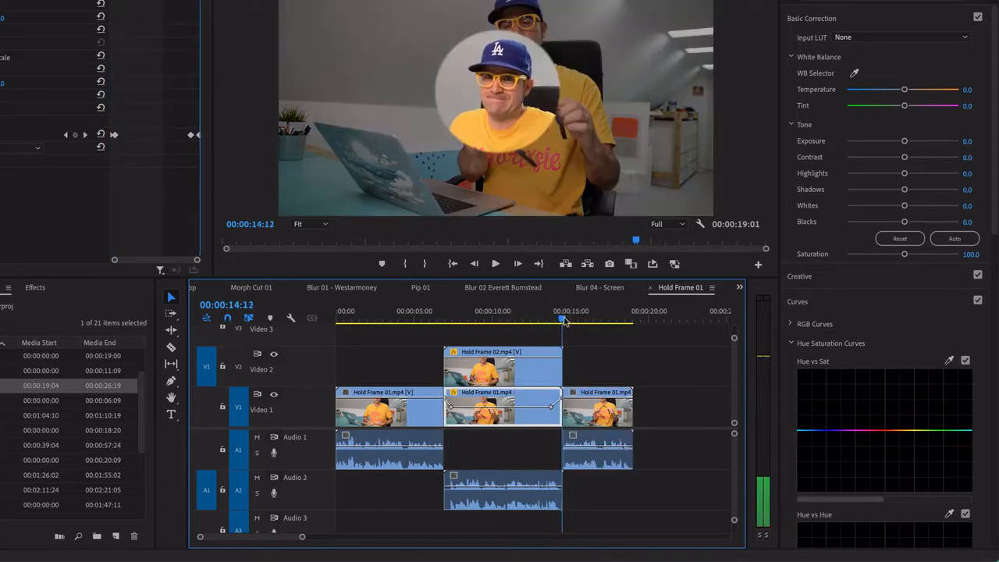
Examine the opacity values at the frame hold clip's two closing keyframes and compare its keyframe line in the timeline.
left_click_drag(562, 319, 544, 345)
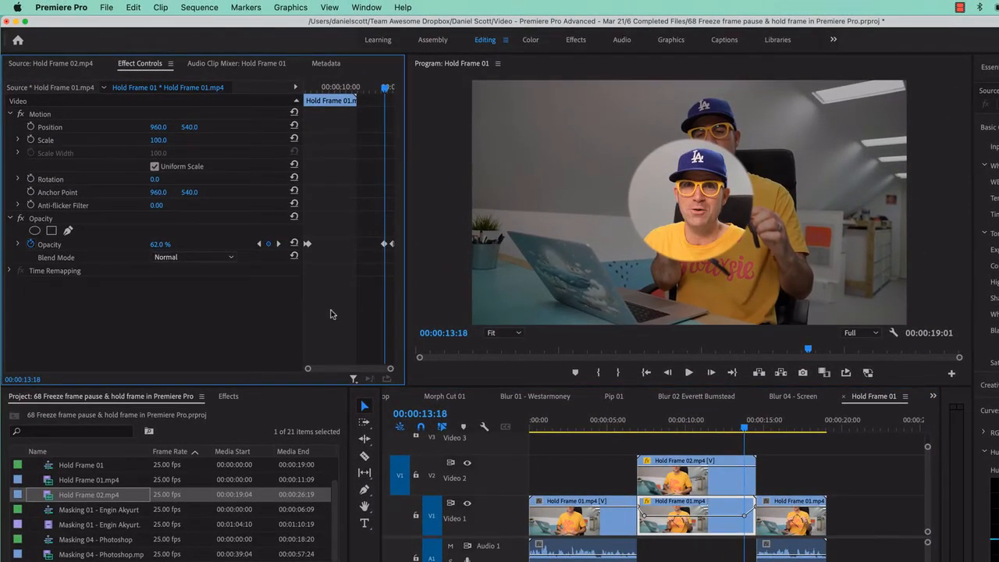
mouse_move(155, 247)
left_mouse_down()
mouse_move(128, 247)
mouse_move(166, 245)
left_mouse_up()
left_click_drag(386, 90, 388, 92)
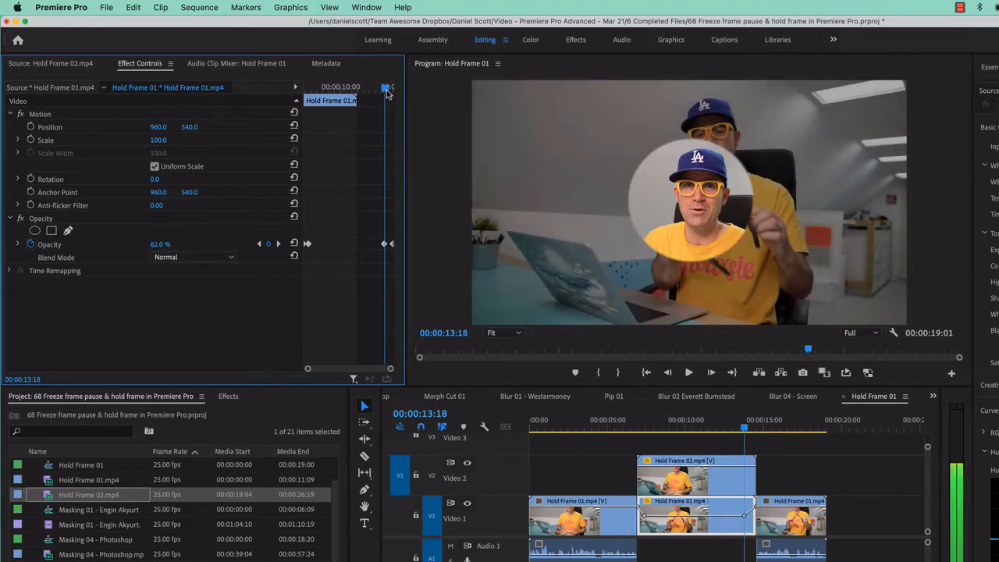
left_click(279, 243)
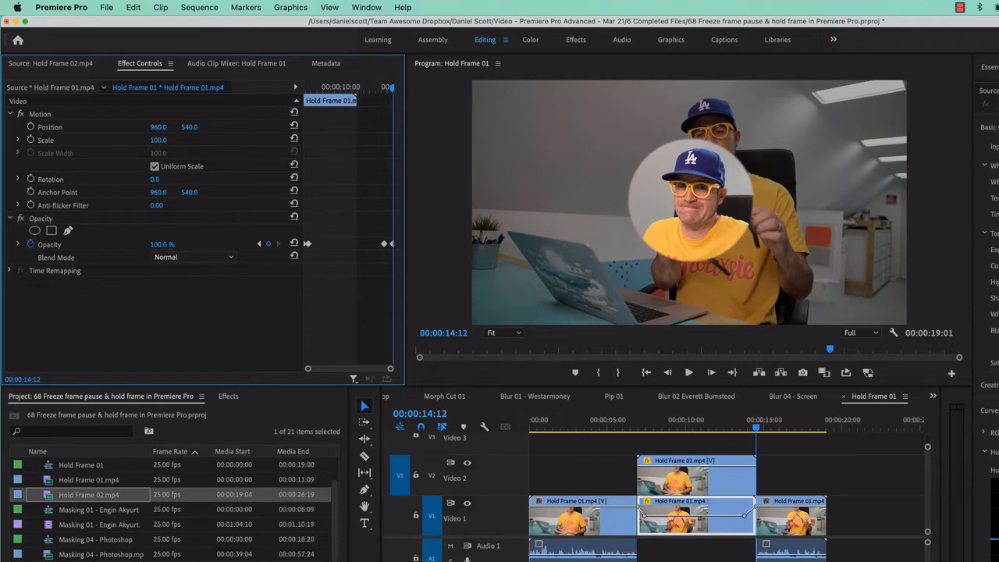
left_click(160, 244)
key("Return")
left_click(759, 515)
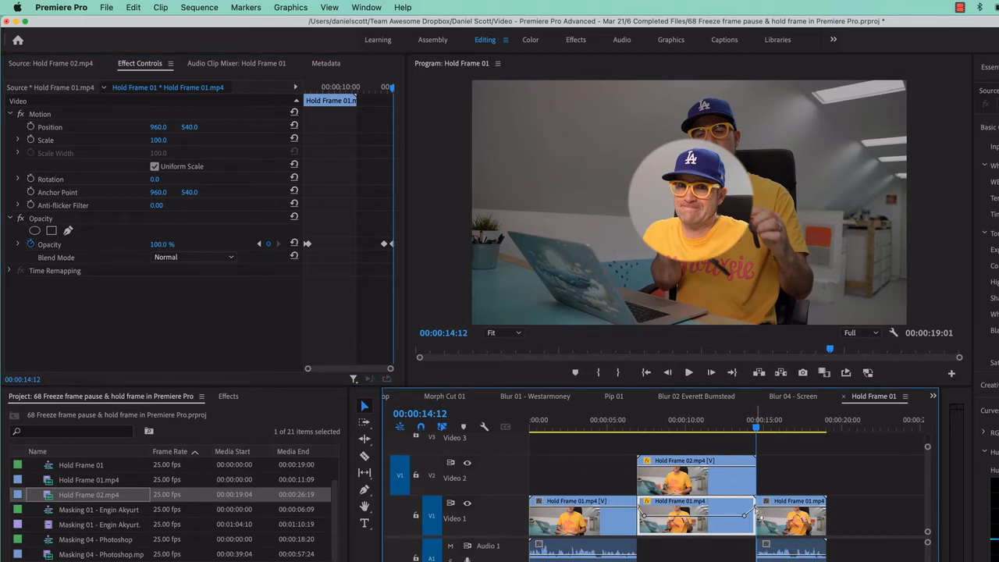
mouse_move(755, 509)
left_mouse_down()
mouse_move(754, 525)
mouse_move(750, 506)
left_mouse_up()
left_click_drag(752, 429, 751, 429)
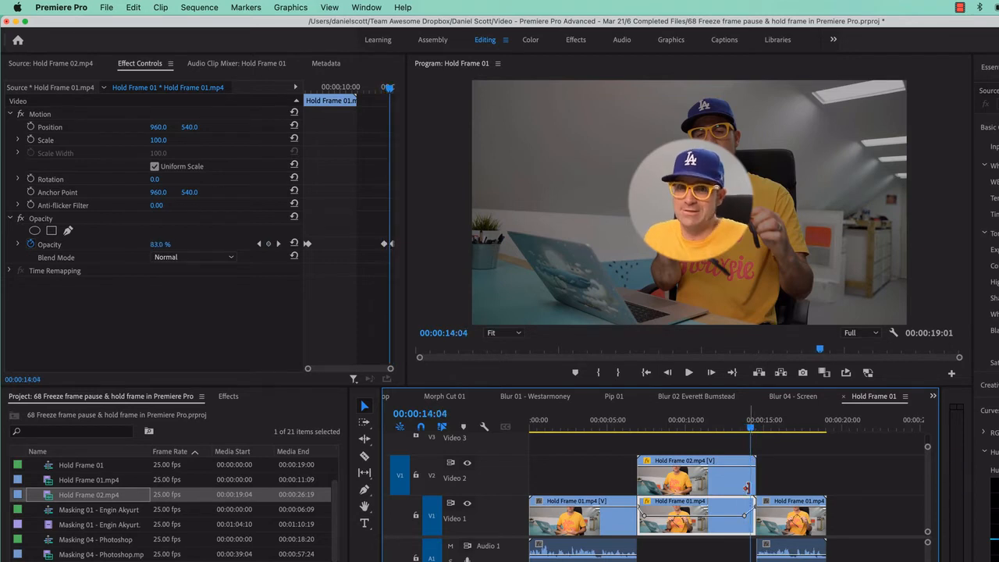
left_click_drag(743, 514, 744, 510)
left_click_drag(750, 429, 741, 430)
left_click_drag(744, 510, 747, 515)
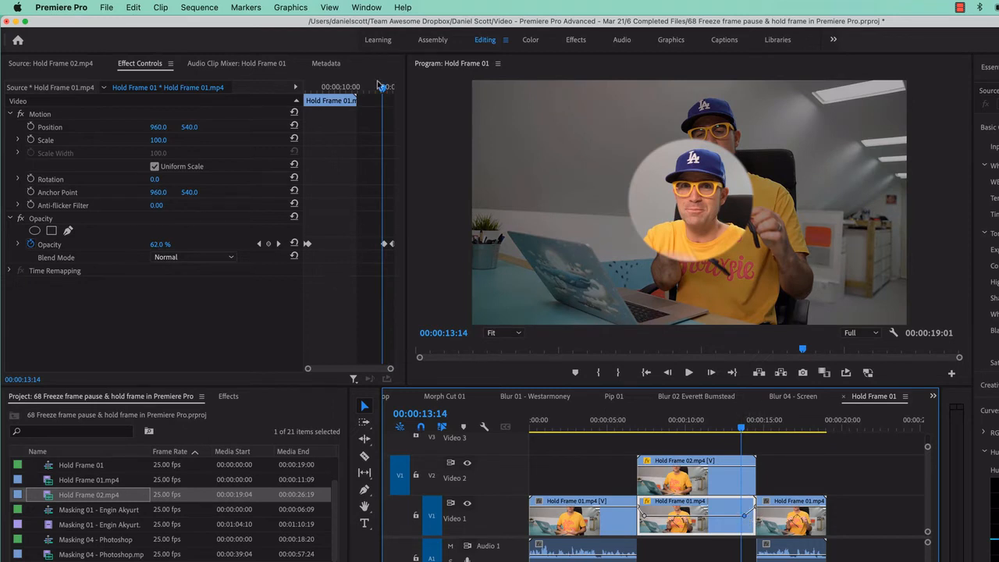
mouse_move(383, 87)
left_mouse_down()
mouse_move(393, 91)
mouse_move(375, 92)
mouse_move(396, 93)
mouse_move(372, 98)
mouse_move(392, 99)
left_mouse_up()
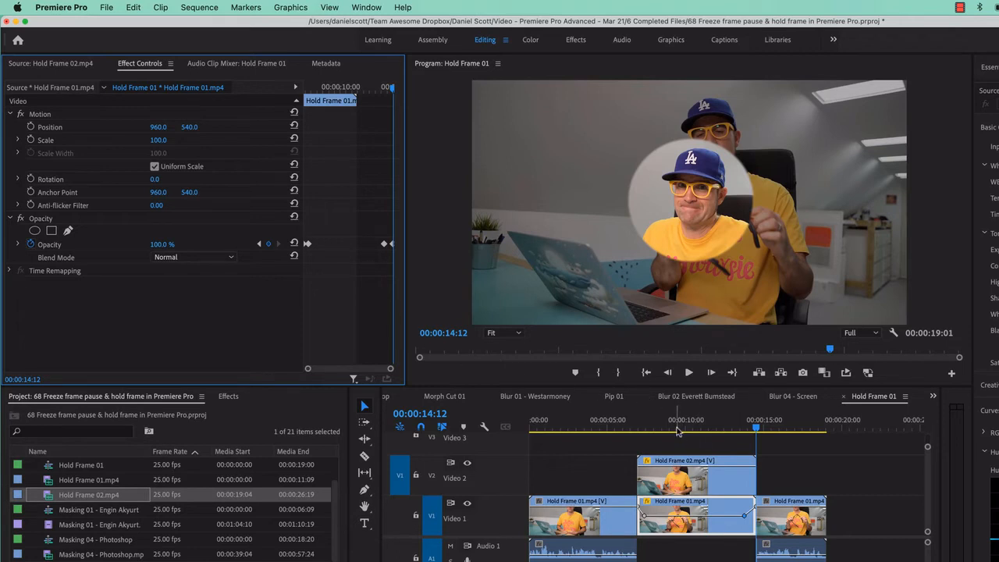
left_click_drag(711, 424, 615, 426)
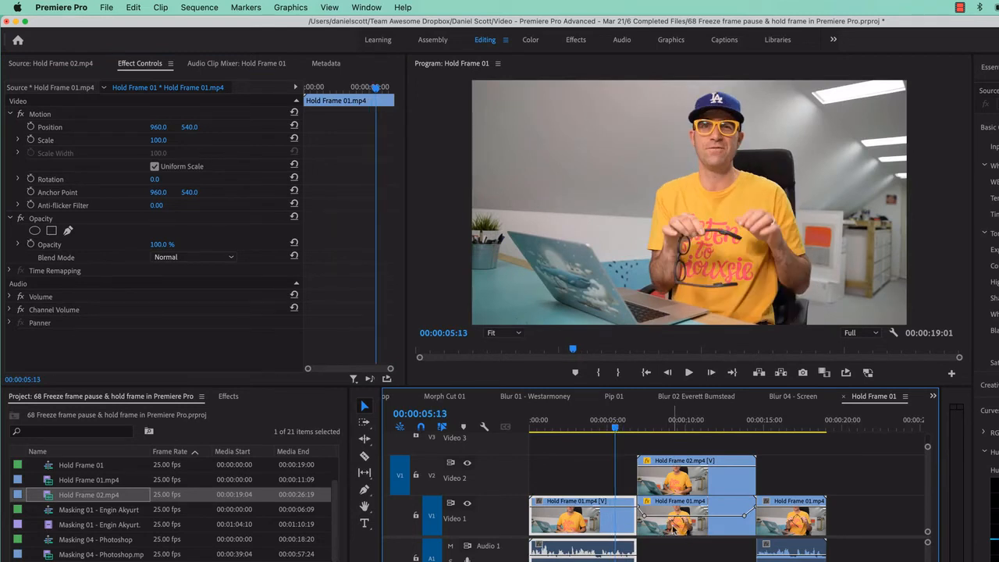
left_click(674, 529)
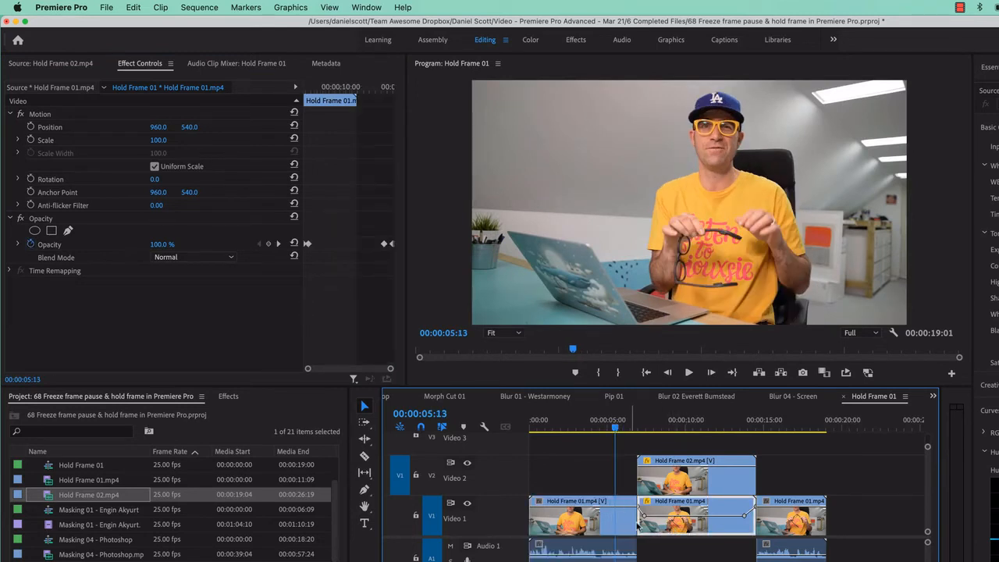
Add a frame hold to the last Hold Frame 01.mp4 clip at its final frame, 00:00:19:00.
left_click_drag(742, 425, 826, 433)
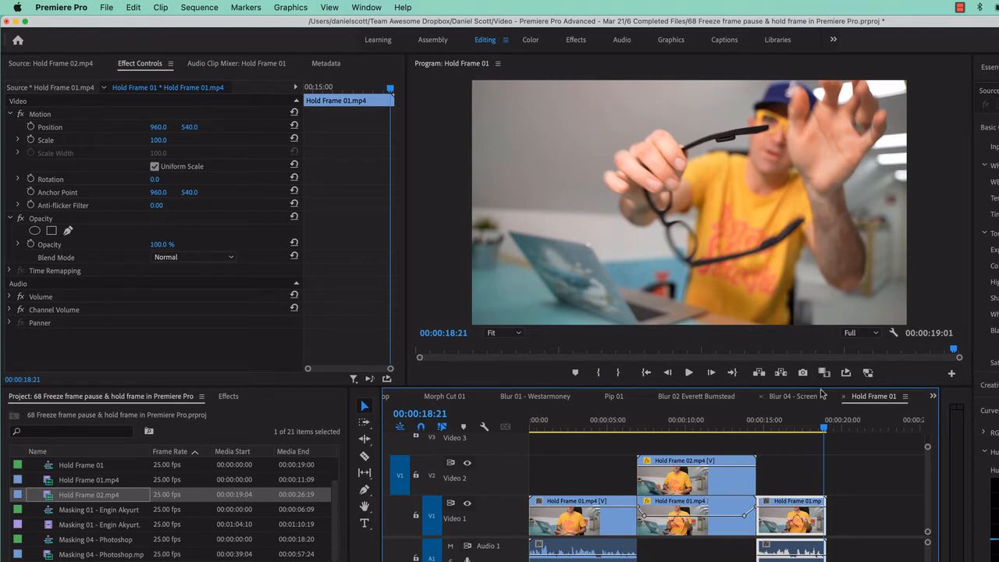
left_click_drag(824, 432, 827, 436)
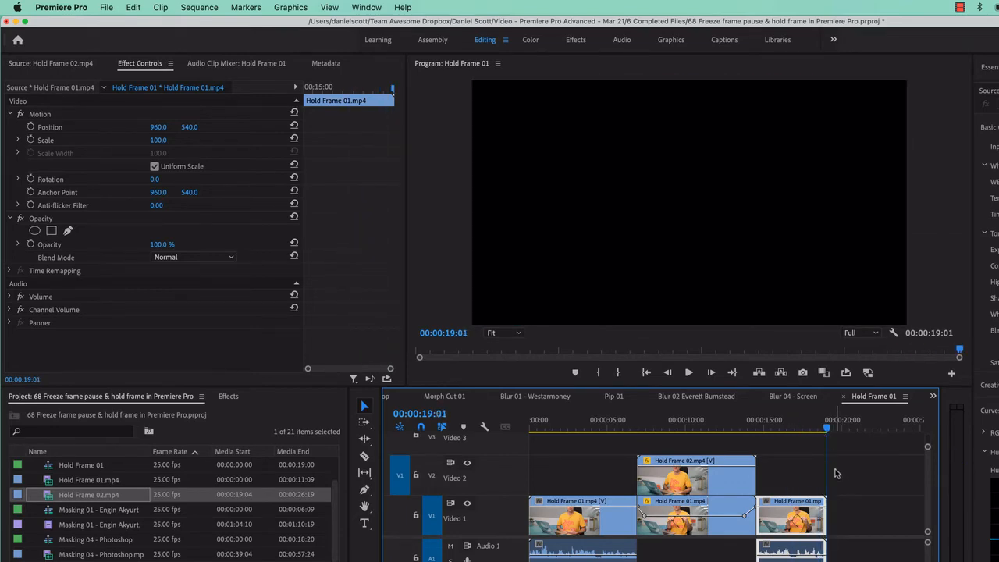
key("Left")
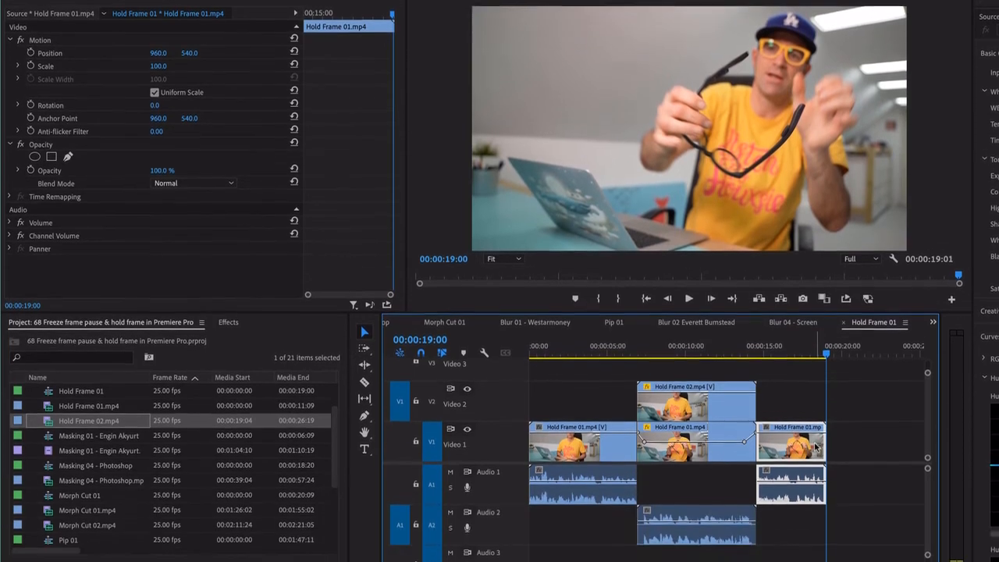
right_click(817, 518)
mouse_move(862, 559)
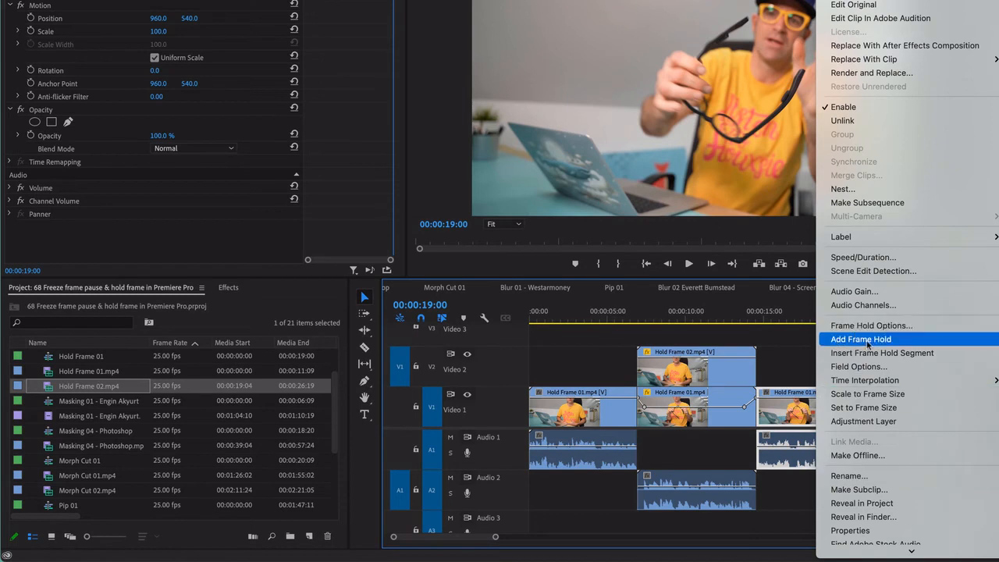
left_click(858, 341)
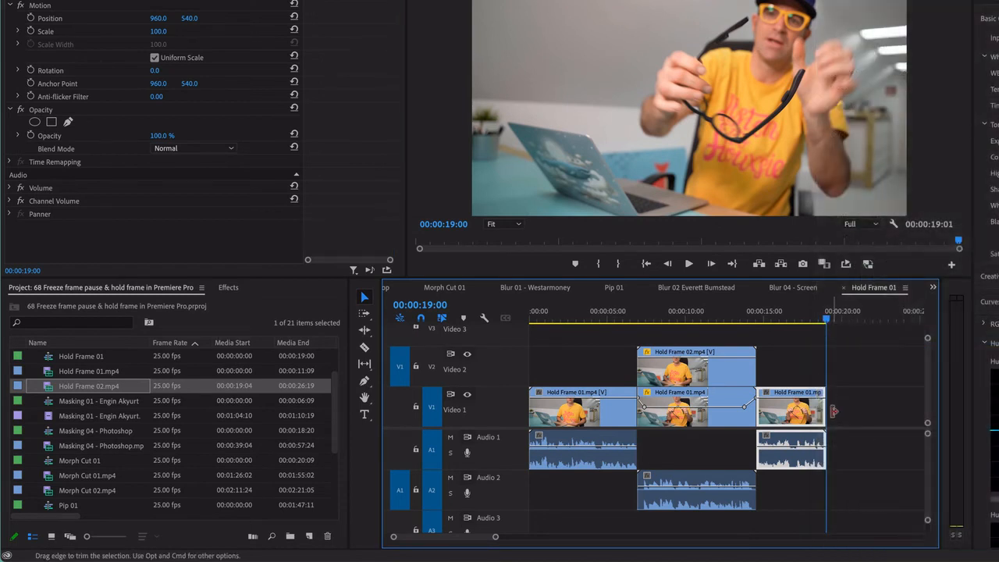
Select the one-frame hold at the end of the sequence and extend it so the sequence ends at 00:00:19:06.
key("equal")
key("equal")
key("equal")
key("equal")
key("equal")
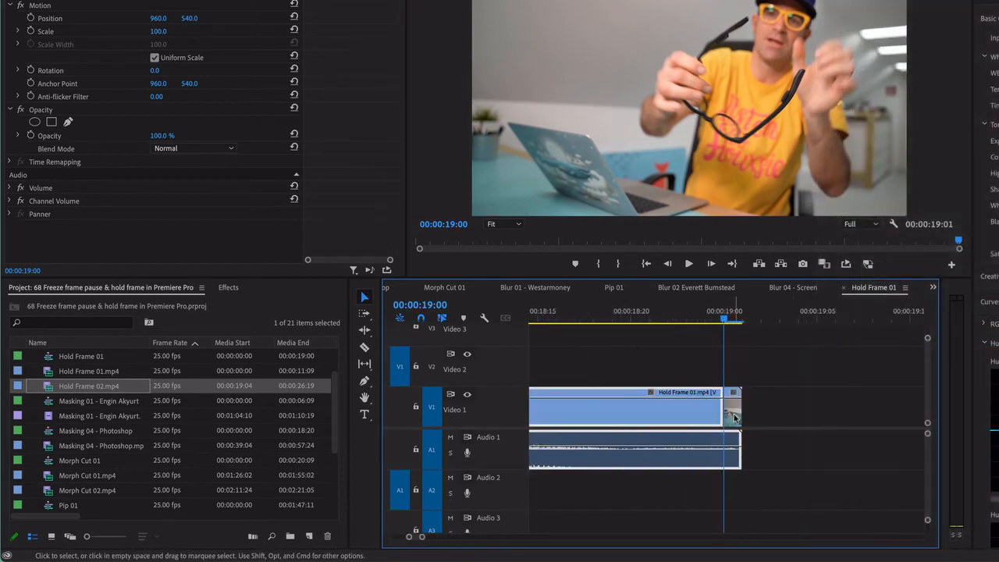
left_click(734, 411)
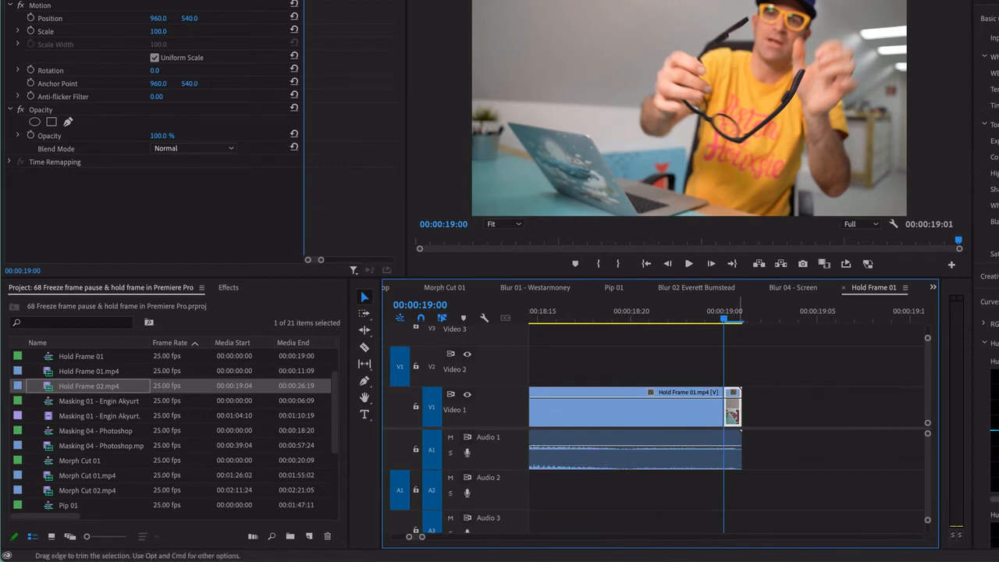
left_click_drag(738, 416, 849, 409)
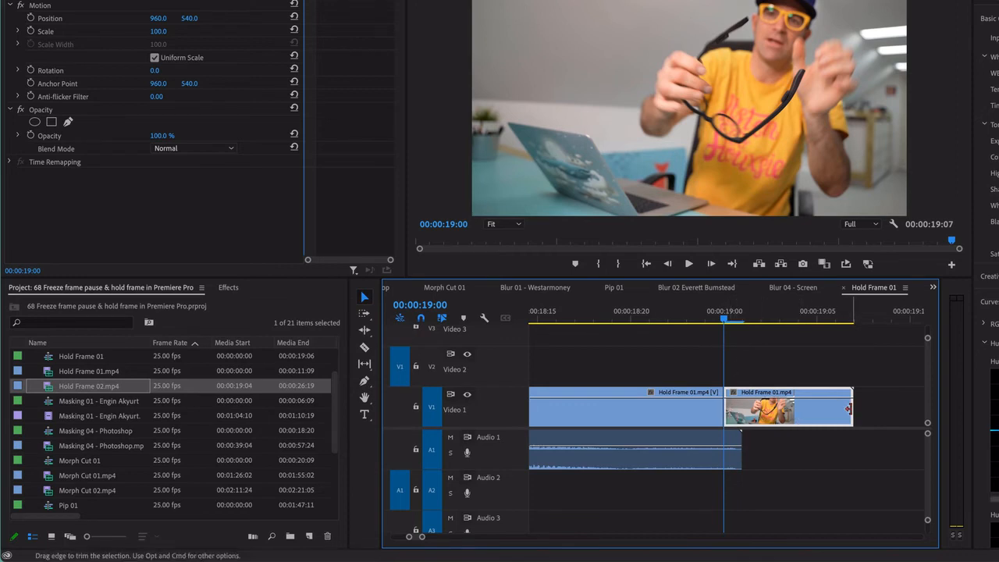
Undo the extension of the closing frame hold clip.
key("minus")
key("minus")
key("super+z")
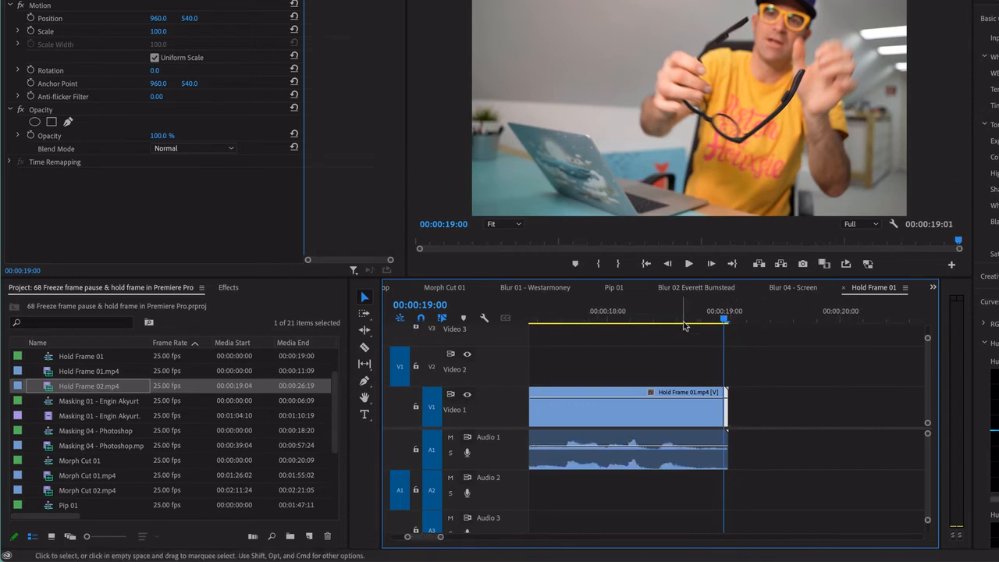
Add a frame hold to the last Hold Frame 01.mp4 clip at 00:00:18:09 and scrub over the held part.
left_click_drag(686, 321, 649, 324)
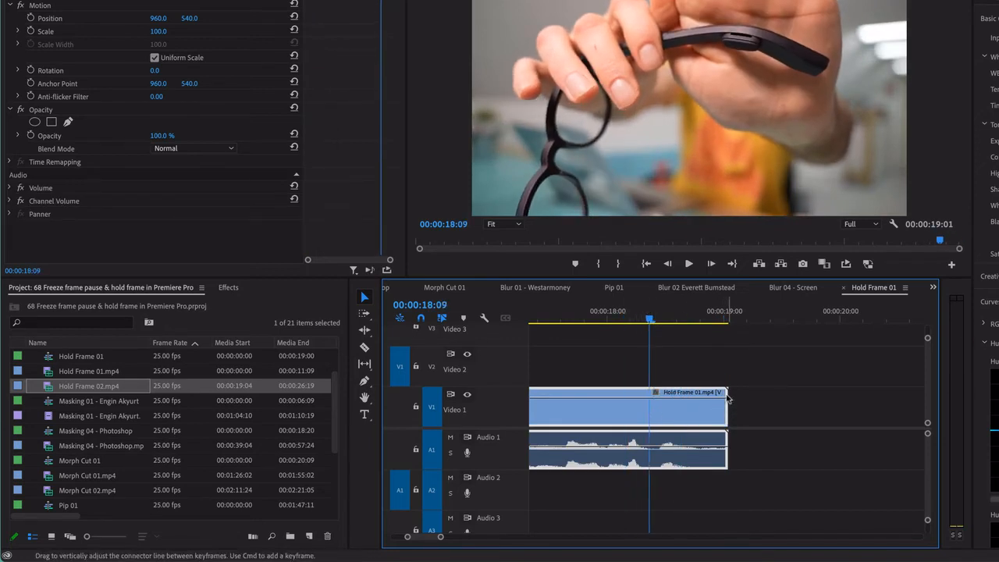
right_click(650, 413)
scroll(748, 462, "down", 10)
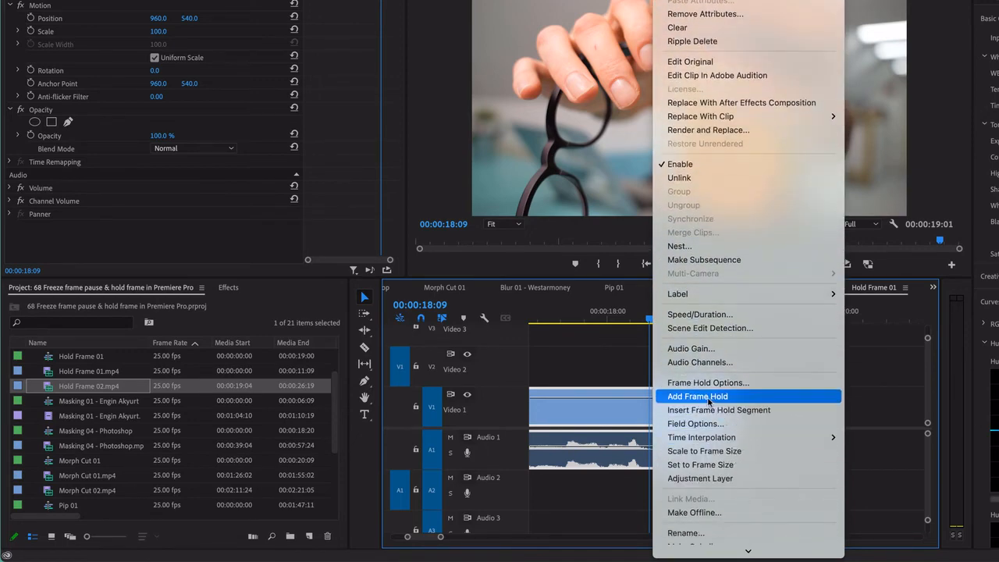
left_click(694, 402)
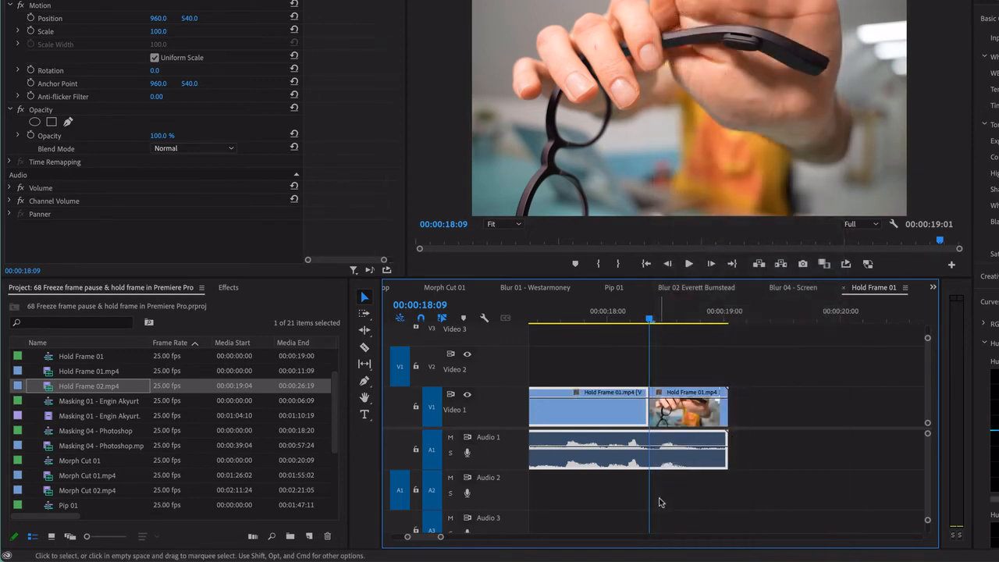
left_click(666, 320)
mouse_move(667, 323)
left_mouse_down()
mouse_move(707, 320)
mouse_move(649, 320)
left_mouse_up()
Extend the closing frame hold clip until the sequence ends at 00:00:25:05, and preview it at 00:00:22:11.
left_click_drag(726, 409, 878, 417)
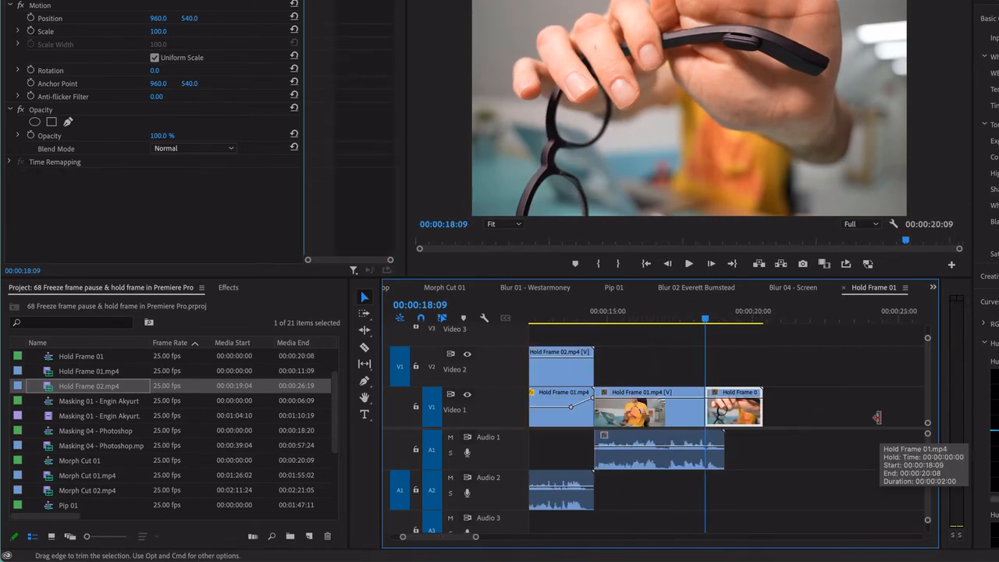
left_click_drag(762, 410, 904, 410)
left_click(824, 317)
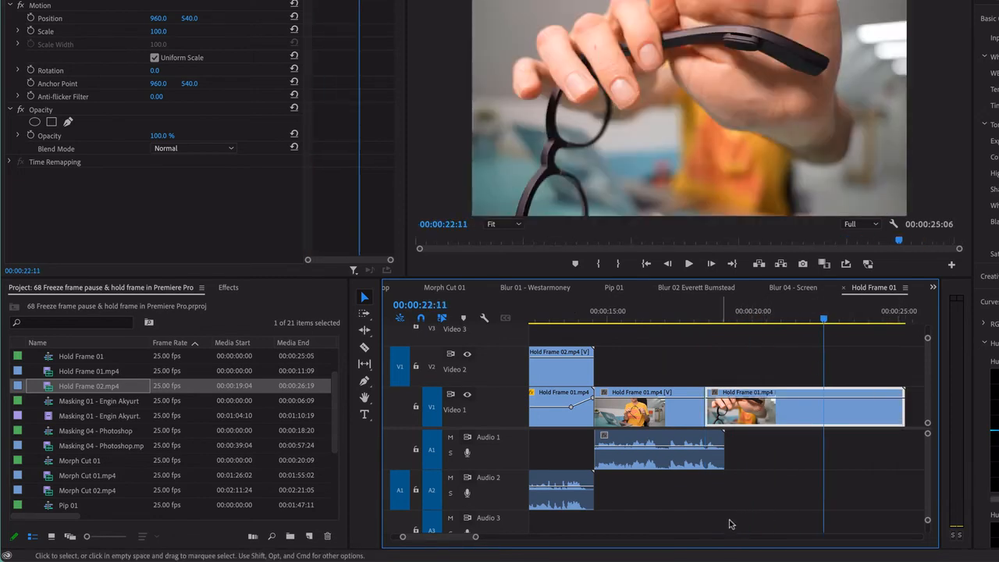
Compare the earlier keyframed hold clip with the closing one, and examine the Add Frame Hold command and the whole sequence.
left_click(580, 422)
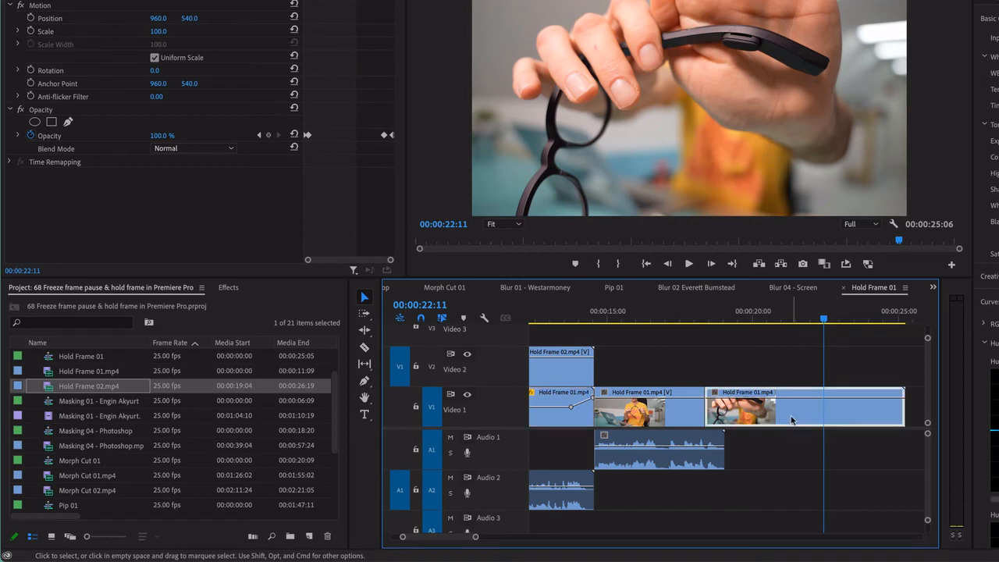
left_click(790, 414)
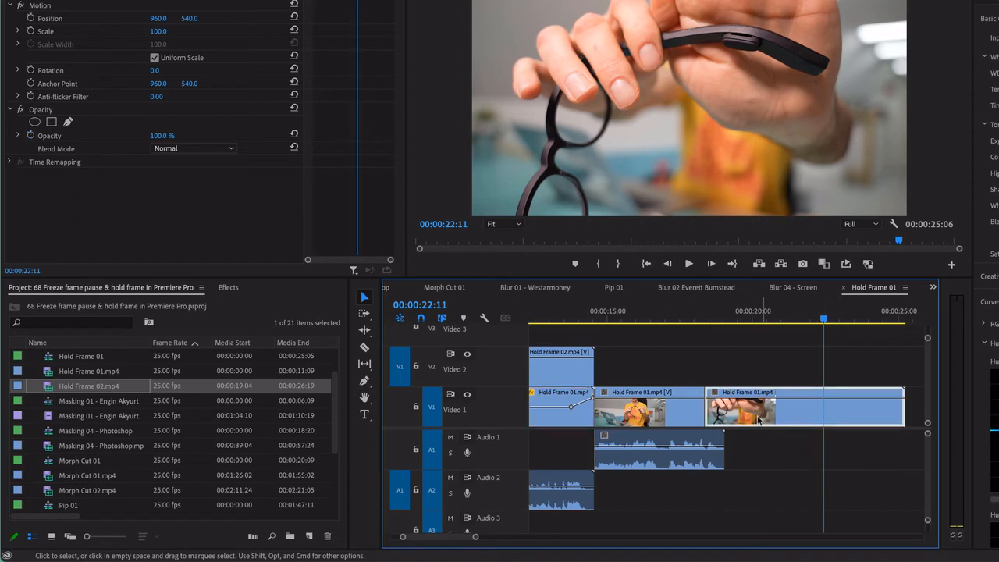
right_click(757, 420)
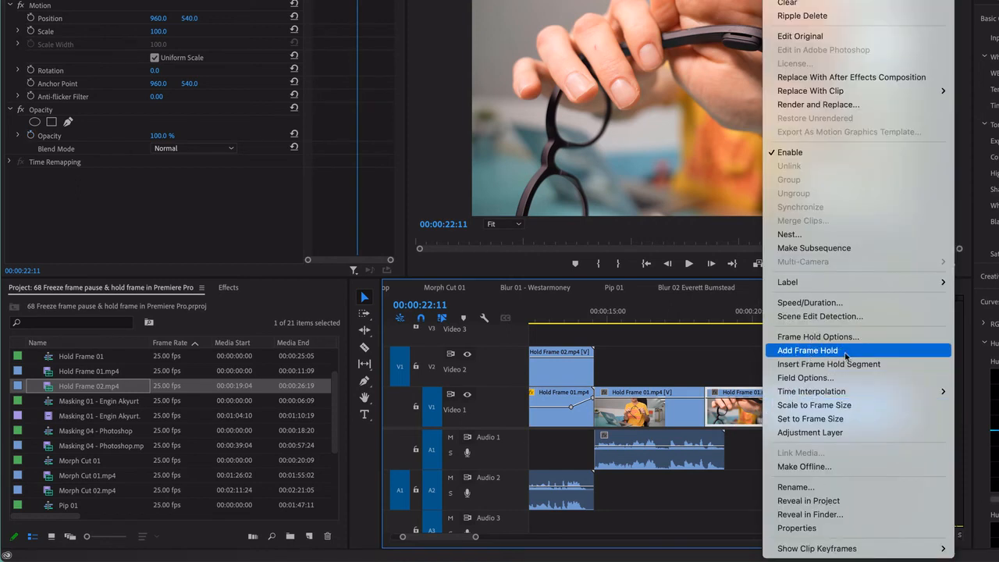
left_click(845, 356)
key("backslash")
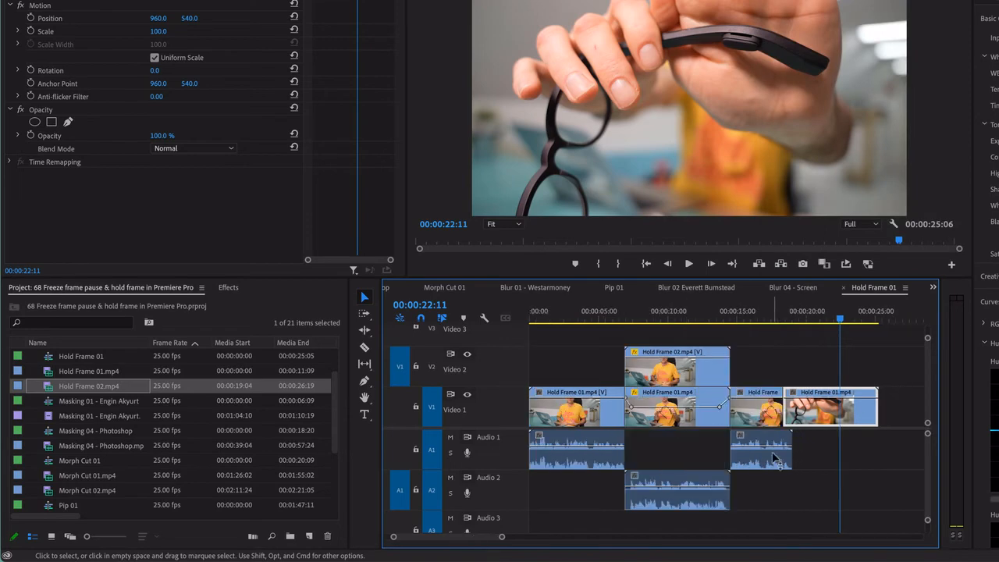
Render the whole sequence in to out and play it across the cut near 00:00:14:14.
left_click_drag(812, 315, 730, 325)
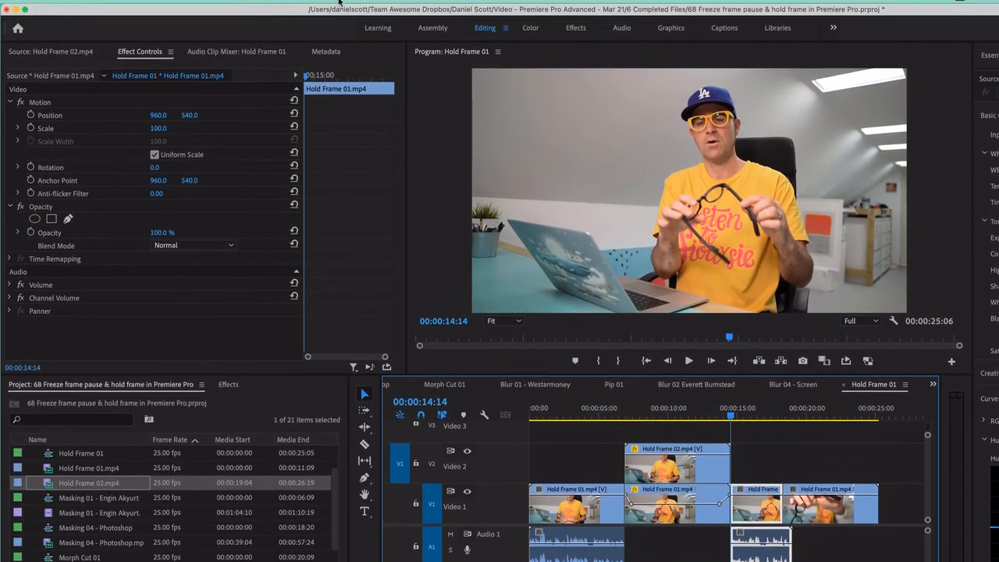
left_click(200, 7)
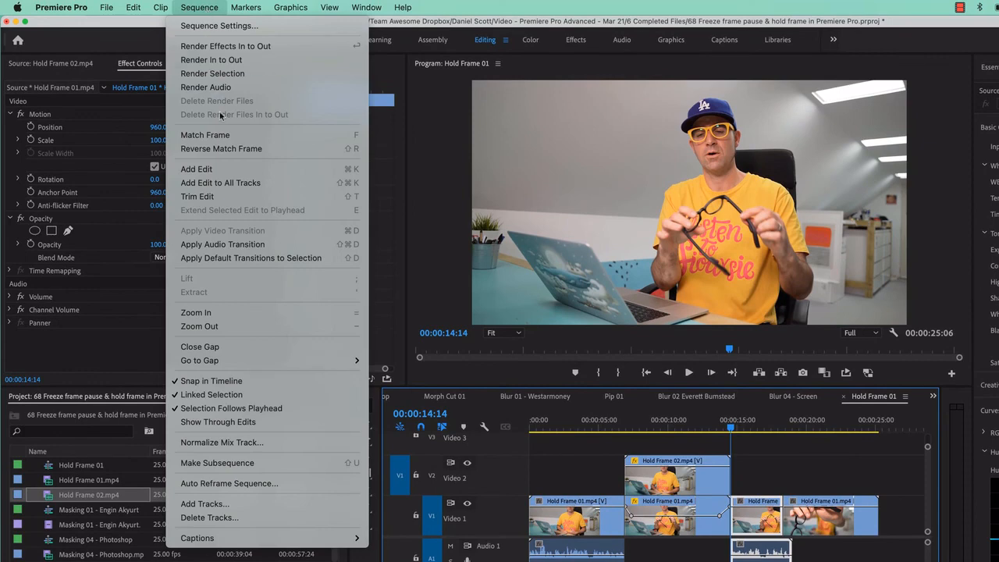
left_click(230, 61)
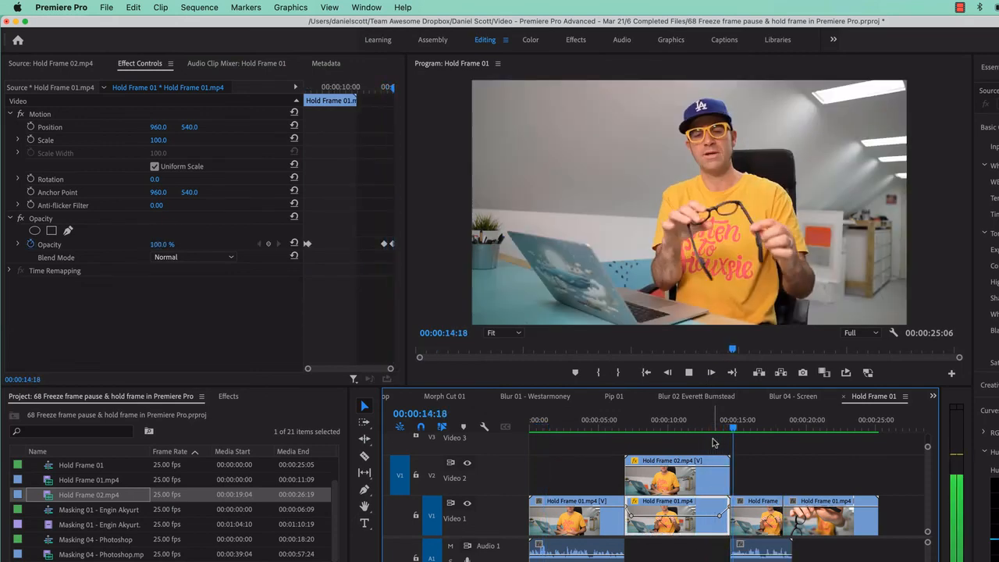
key("space")
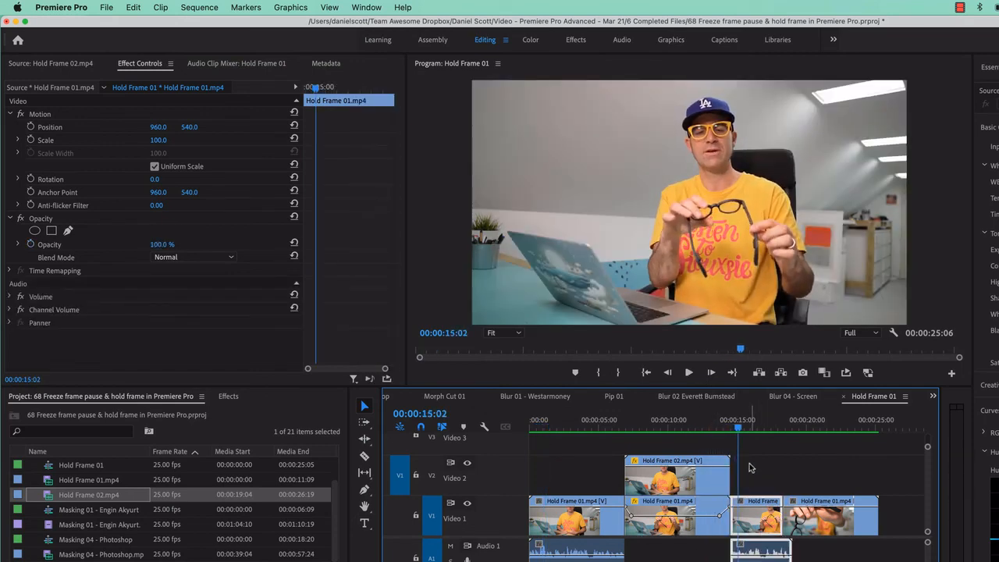